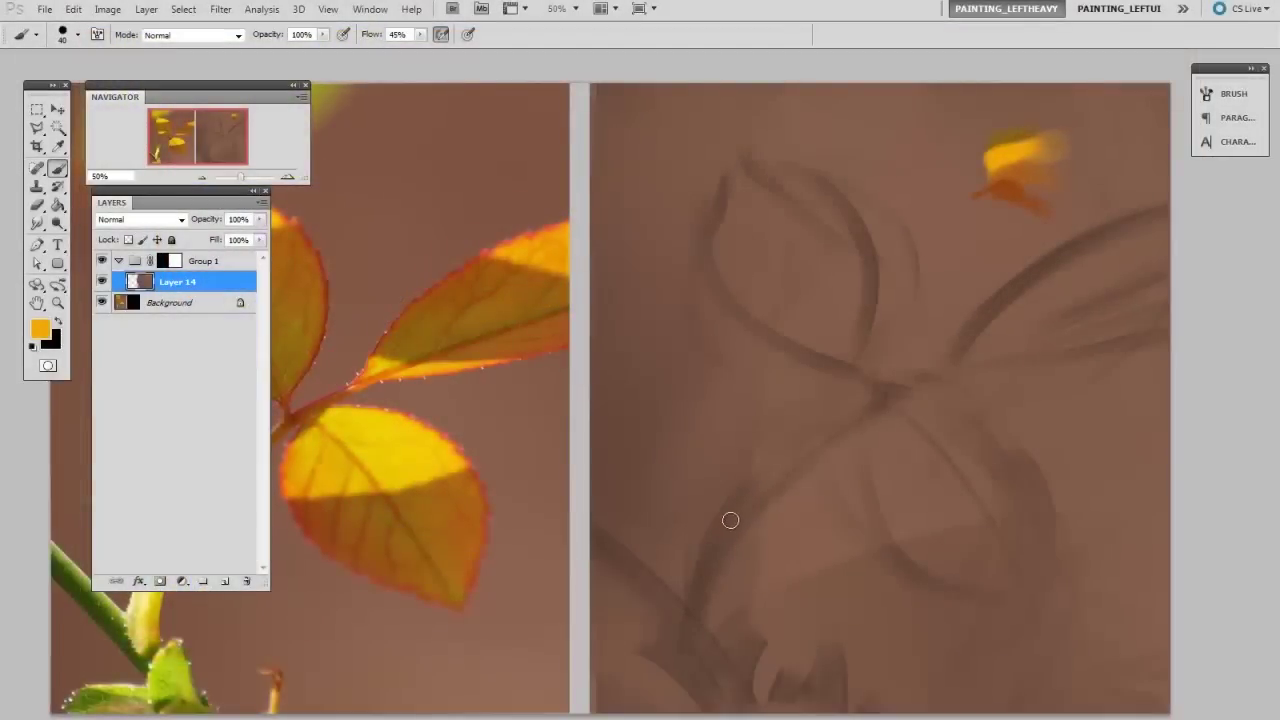
# Step: Add a new layer above the background sketch layer and choose a brush preset of size 35
pyautogui.hotkey('ctrl', 'shift', 'alt', 'n')
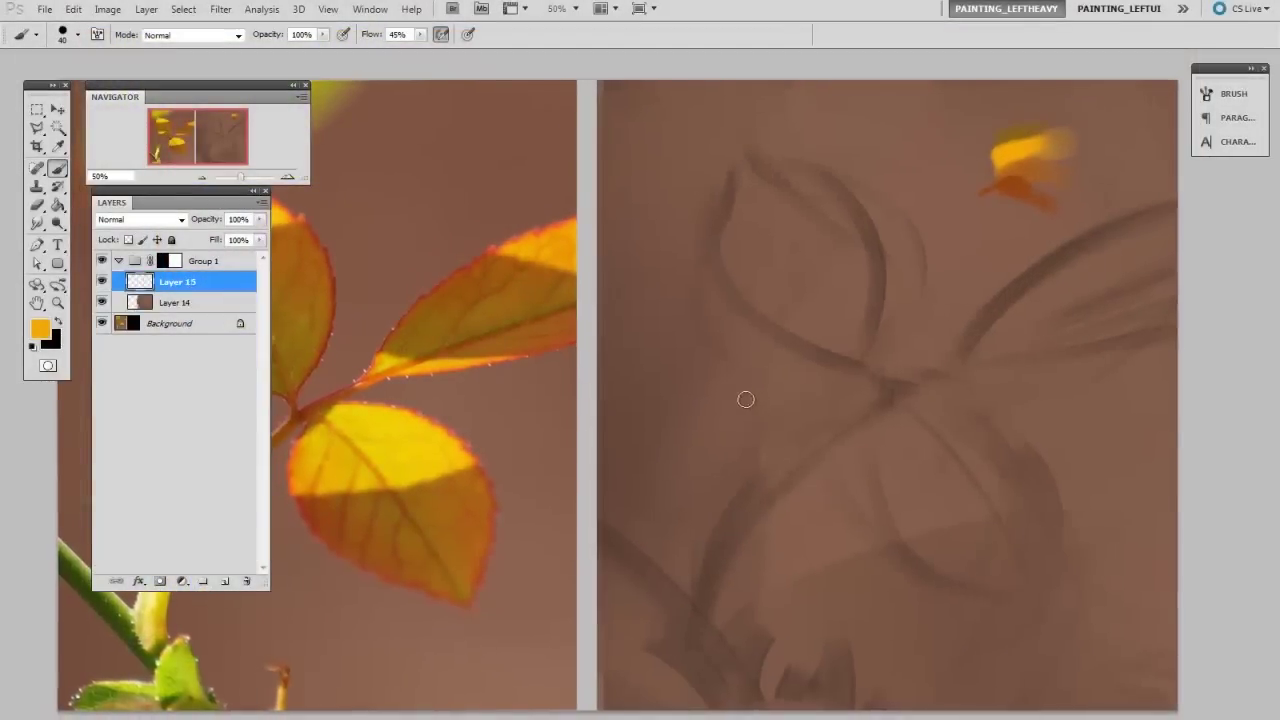
pyautogui.rightClick(771, 335)
pyautogui.click(851, 437)
pyautogui.click(676, 428)
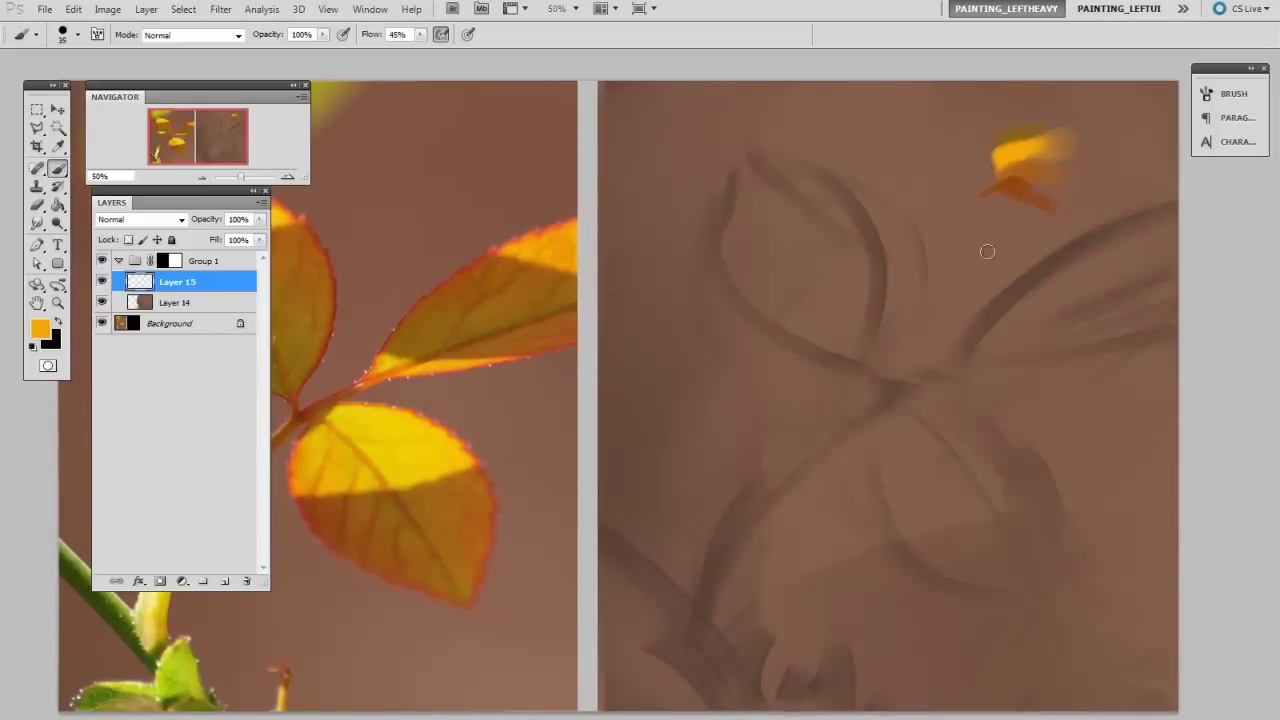
# Step: Review the current brush's Texture settings, including its pattern, scale, mode and depth
pyautogui.click(1218, 93)
pyautogui.click(929, 180)
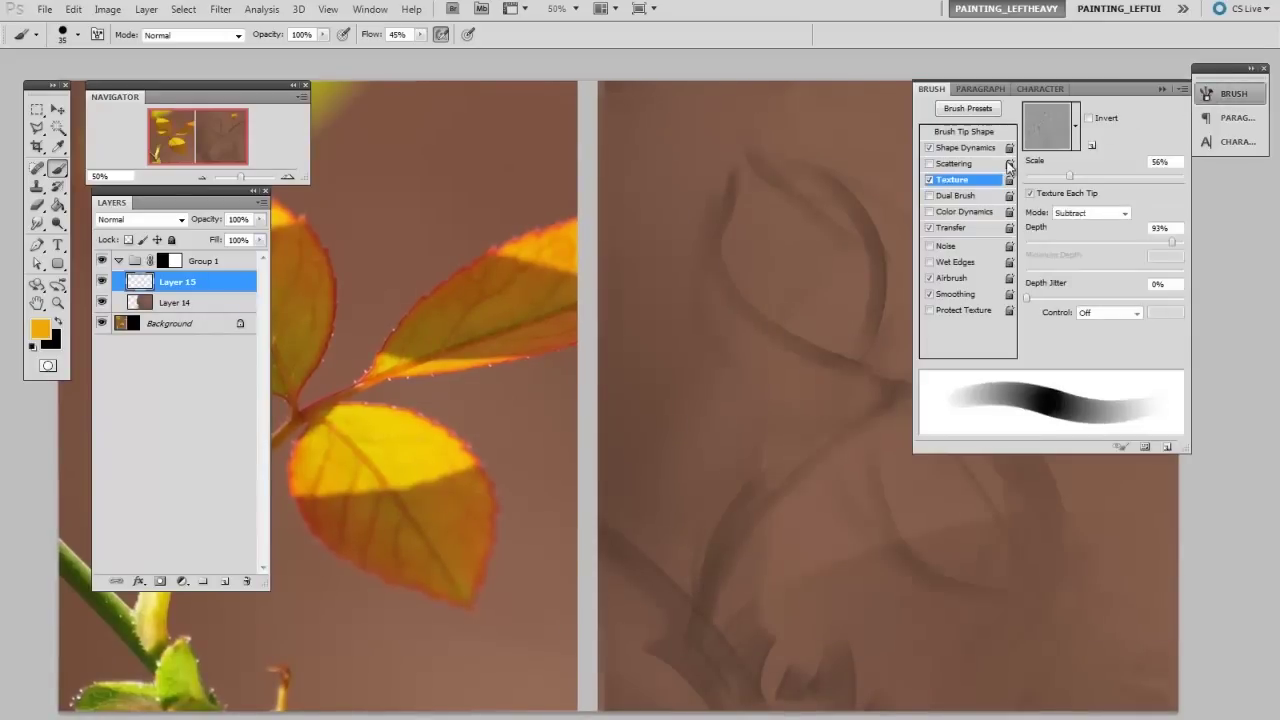
pyautogui.click(1218, 94)
pyautogui.moveTo(1000, 155); pyautogui.dragTo(1070, 140)
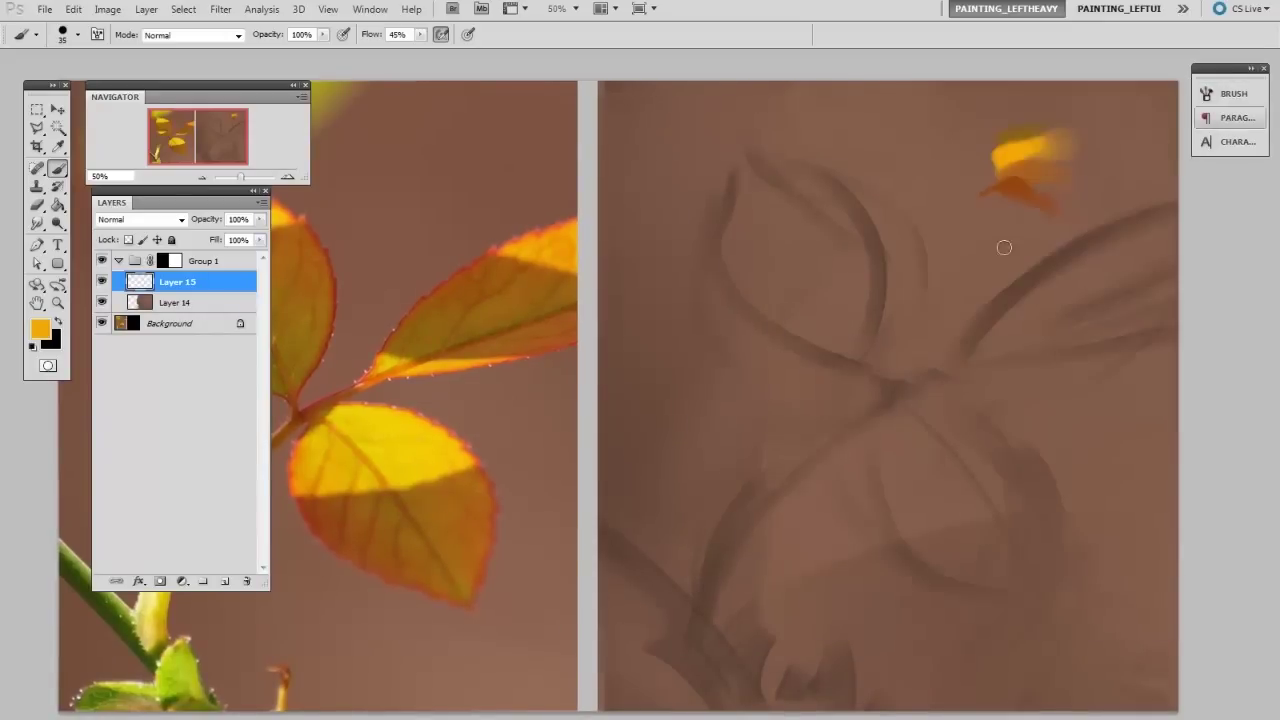
# Step: Sample the burnt orange from the colour swatch and block in the lower leaf with a large brush, up to size 250
pyautogui.keyDown('alt'); pyautogui.click(1018, 185); pyautogui.keyUp('alt')
pyautogui.moveTo(763, 485); pyautogui.dragTo(700, 387)
pyautogui.press(']')
pyautogui.press(']')
pyautogui.moveTo(872, 380)
pyautogui.mouseDown()
pyautogui.moveTo(829, 394)
pyautogui.moveTo(910, 412)
pyautogui.moveTo(905, 444)
pyautogui.moveTo(871, 446)
pyautogui.moveTo(887, 452)
pyautogui.moveTo(920, 394)
pyautogui.moveTo(884, 405)
pyautogui.moveTo(971, 384)
pyautogui.moveTo(953, 372)
pyautogui.moveTo(905, 390)
pyautogui.moveTo(957, 391)
pyautogui.moveTo(985, 409)
pyautogui.moveTo(975, 431)
pyautogui.moveTo(1000, 445)
pyautogui.moveTo(959, 420)
pyautogui.moveTo(846, 406)
pyautogui.mouseUp()
pyautogui.press(']')
pyautogui.press(']')
pyautogui.press('[')
pyautogui.press('[')
pyautogui.press('[')
pyautogui.press('[')
pyautogui.press('[')
pyautogui.press('[')
pyautogui.press('[')
pyautogui.press('[')
pyautogui.press(']')
pyautogui.press(']')
pyautogui.press(']')
pyautogui.press(']')
pyautogui.press(']')
pyautogui.press(']')
pyautogui.press(']')
pyautogui.press(']')
pyautogui.press(']')
pyautogui.press(']')
pyautogui.press(']')
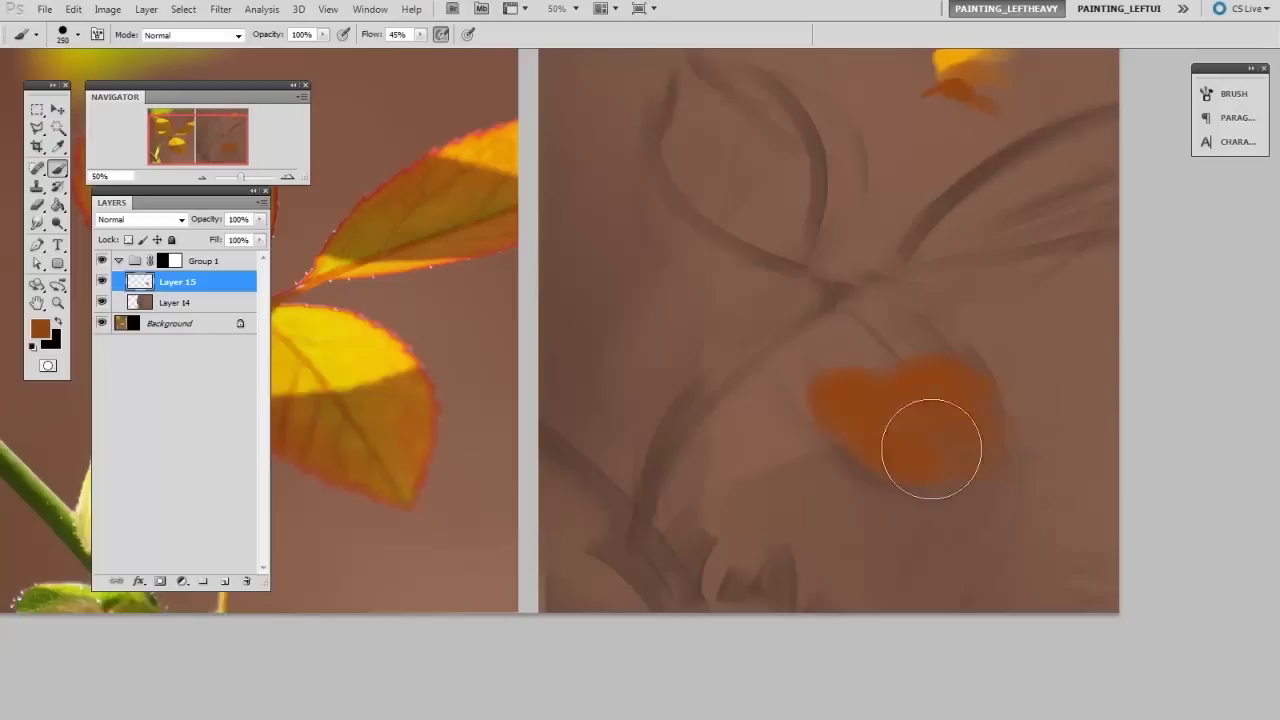
# Step: Extend the burnt orange fill of the lower leaf to round out its silhouette, using progressively smaller brush sizes
pyautogui.hotkey('ctrl', '+')
pyautogui.press('[')
pyautogui.moveTo(812, 396)
pyautogui.mouseDown()
pyautogui.moveTo(661, 370)
pyautogui.moveTo(832, 352)
pyautogui.moveTo(819, 414)
pyautogui.moveTo(861, 382)
pyautogui.mouseUp()
pyautogui.press('[')
pyautogui.press('[')
pyautogui.press('[')
pyautogui.press('[')
pyautogui.press('[')
pyautogui.press('[')
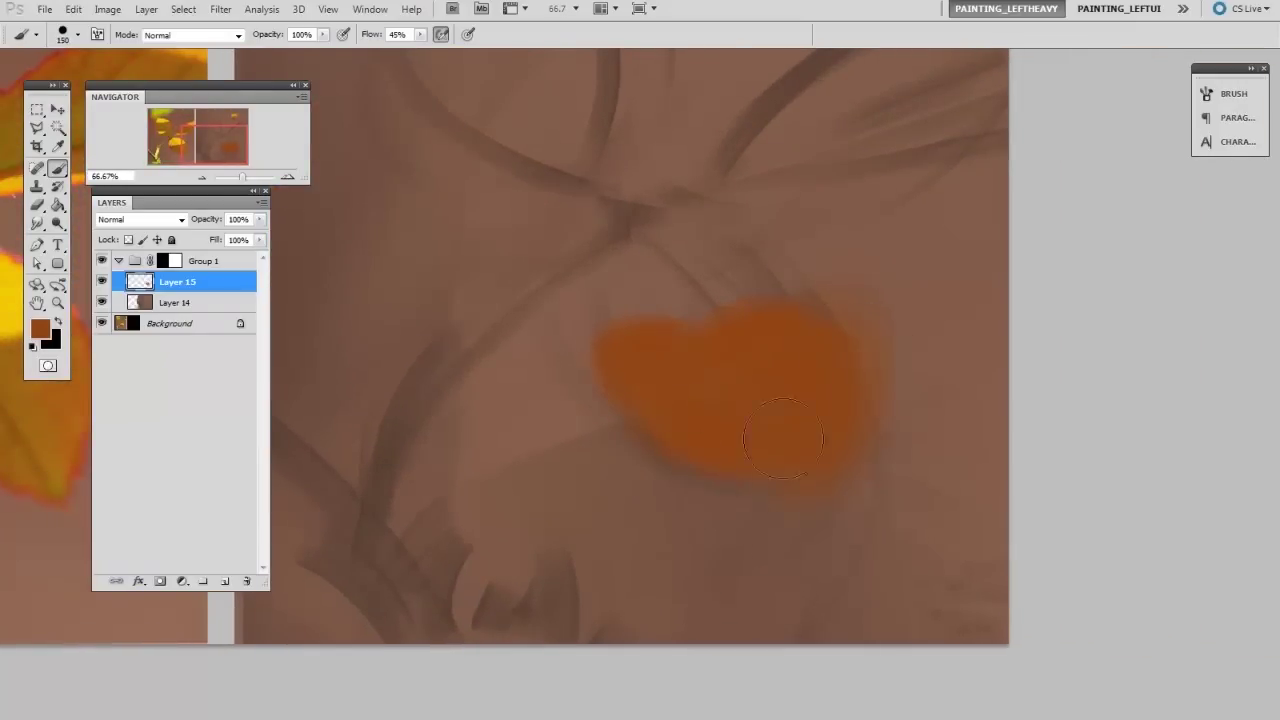
pyautogui.moveTo(726, 491)
pyautogui.mouseDown()
pyautogui.moveTo(860, 480)
pyautogui.moveTo(1055, 436)
pyautogui.mouseUp()
pyautogui.hotkey('ctrl', '-')
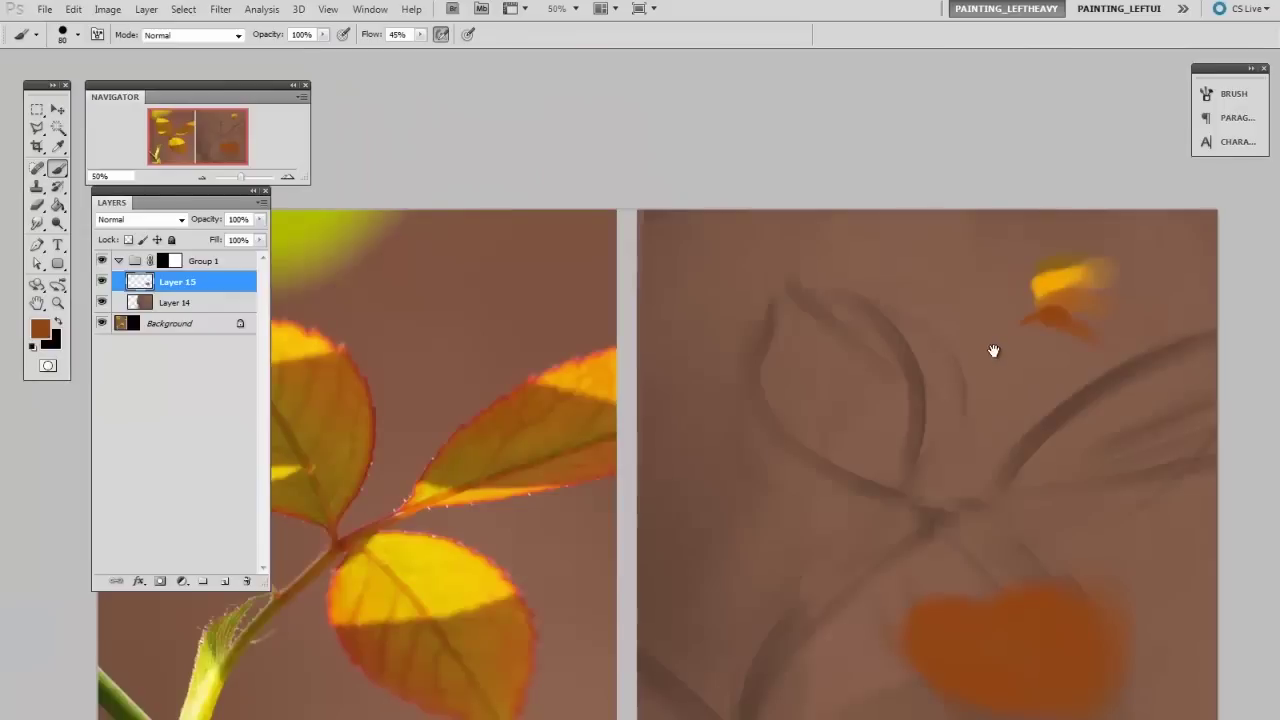
pyautogui.moveTo(963, 369); pyautogui.dragTo(989, 288)
# Step: On a new layer, paint a sunlit band across the top of the orange leaf with yellow sampled from the swatch
pyautogui.hotkey('ctrl', 'shift', 'alt', 'n')
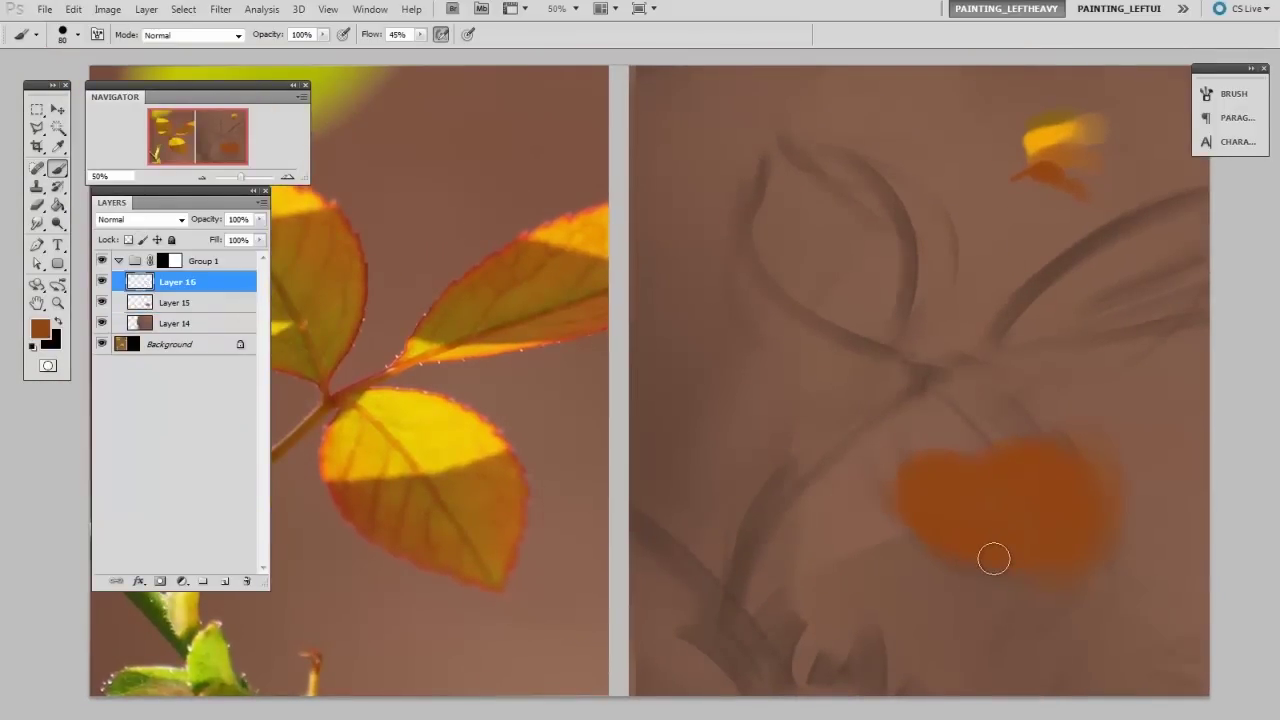
pyautogui.press('[')
pyautogui.press('[')
pyautogui.press('[')
pyautogui.press('[')
pyautogui.keyDown('alt'); pyautogui.click(1052, 134); pyautogui.keyUp('alt')
pyautogui.press(']')
pyautogui.press(']')
pyautogui.press(']')
pyautogui.moveTo(898, 468)
pyautogui.mouseDown()
pyautogui.moveTo(1042, 434)
pyautogui.moveTo(978, 438)
pyautogui.moveTo(1030, 424)
pyautogui.moveTo(960, 440)
pyautogui.moveTo(1010, 422)
pyautogui.moveTo(930, 430)
pyautogui.moveTo(940, 441)
pyautogui.moveTo(901, 458)
pyautogui.moveTo(940, 450)
pyautogui.mouseUp()
pyautogui.press(']')
pyautogui.press(']')
pyautogui.press('[')
pyautogui.press('[')
pyautogui.press('[')
pyautogui.press('[')
pyautogui.press('[')
# Step: Clean the lower boundary of the yellow band with the Eraser, and extend the yellow up to the leaf's outline
pyautogui.press('e')
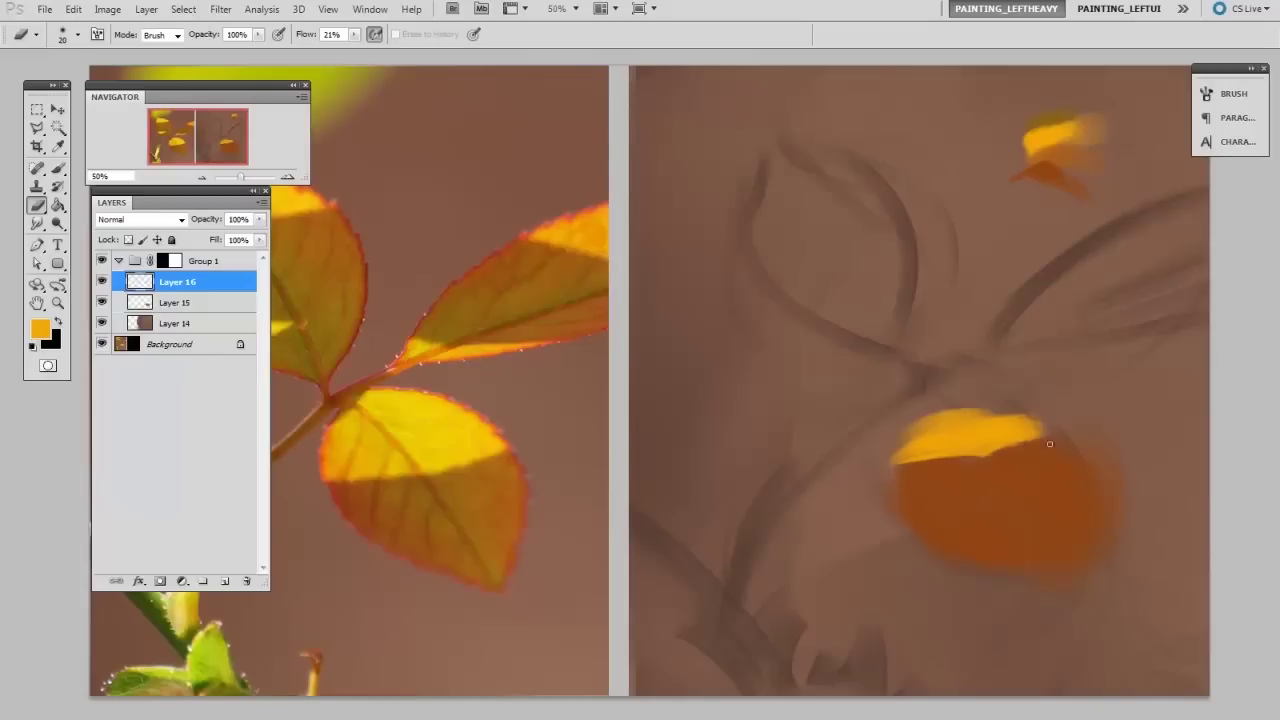
pyautogui.press('b')
pyautogui.moveTo(974, 406)
pyautogui.mouseDown()
pyautogui.moveTo(908, 423)
pyautogui.moveTo(880, 458)
pyautogui.moveTo(1050, 428)
pyautogui.mouseUp()
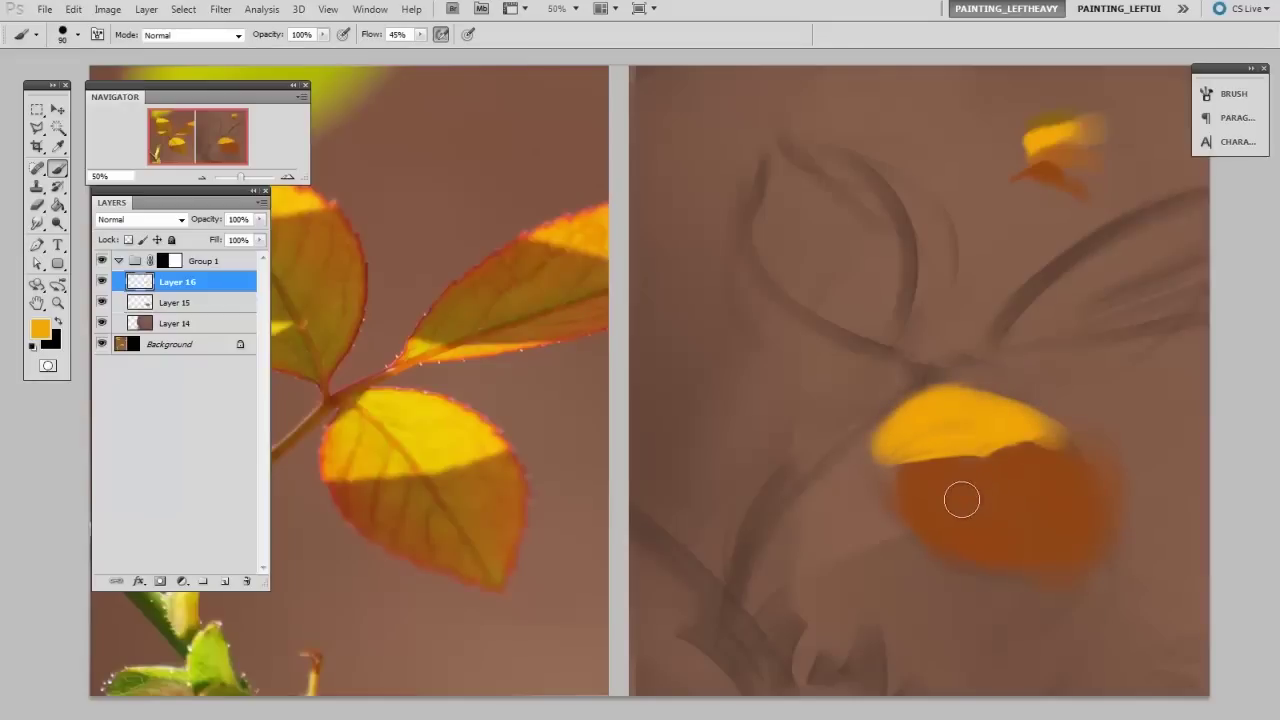
# Step: Erase small notches into the left end of the yellow band to give the leaf a serrated edge
pyautogui.hotkey('ctrl', '+')
pyautogui.hotkey('ctrl', '+')
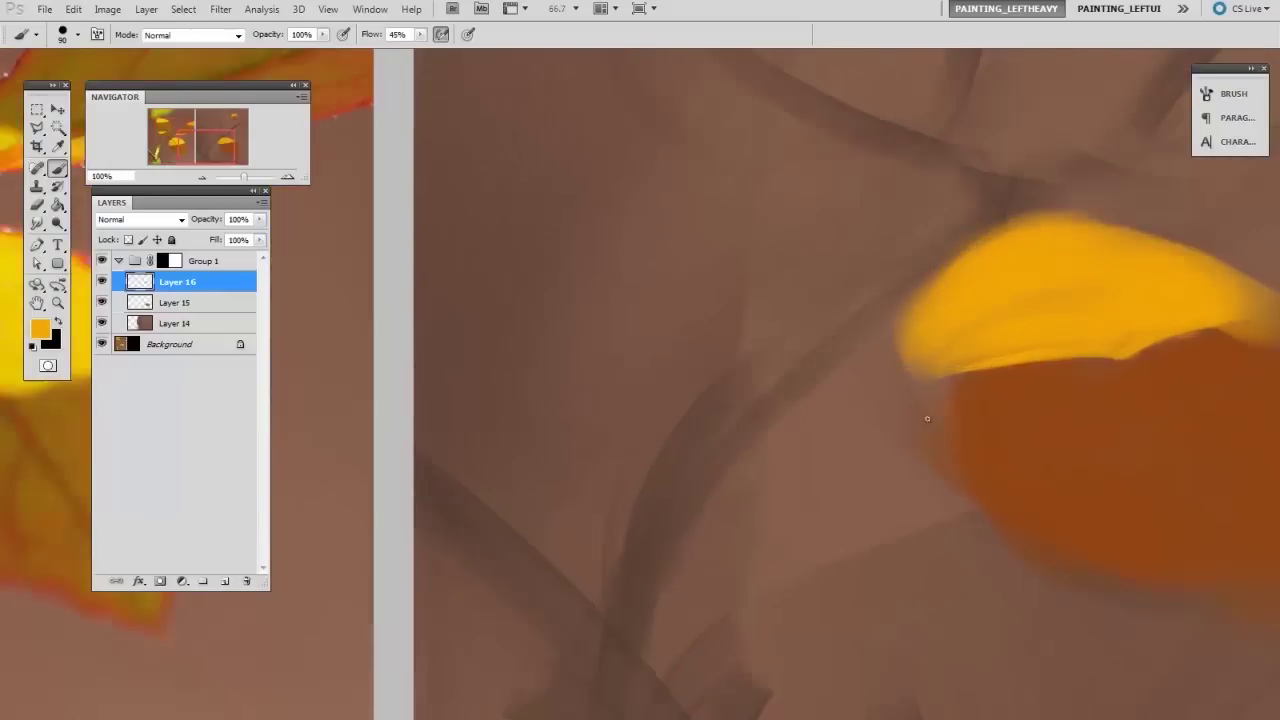
pyautogui.moveTo(927, 419); pyautogui.dragTo(840, 473)
pyautogui.press('e')
pyautogui.moveTo(829, 396); pyautogui.dragTo(812, 431)
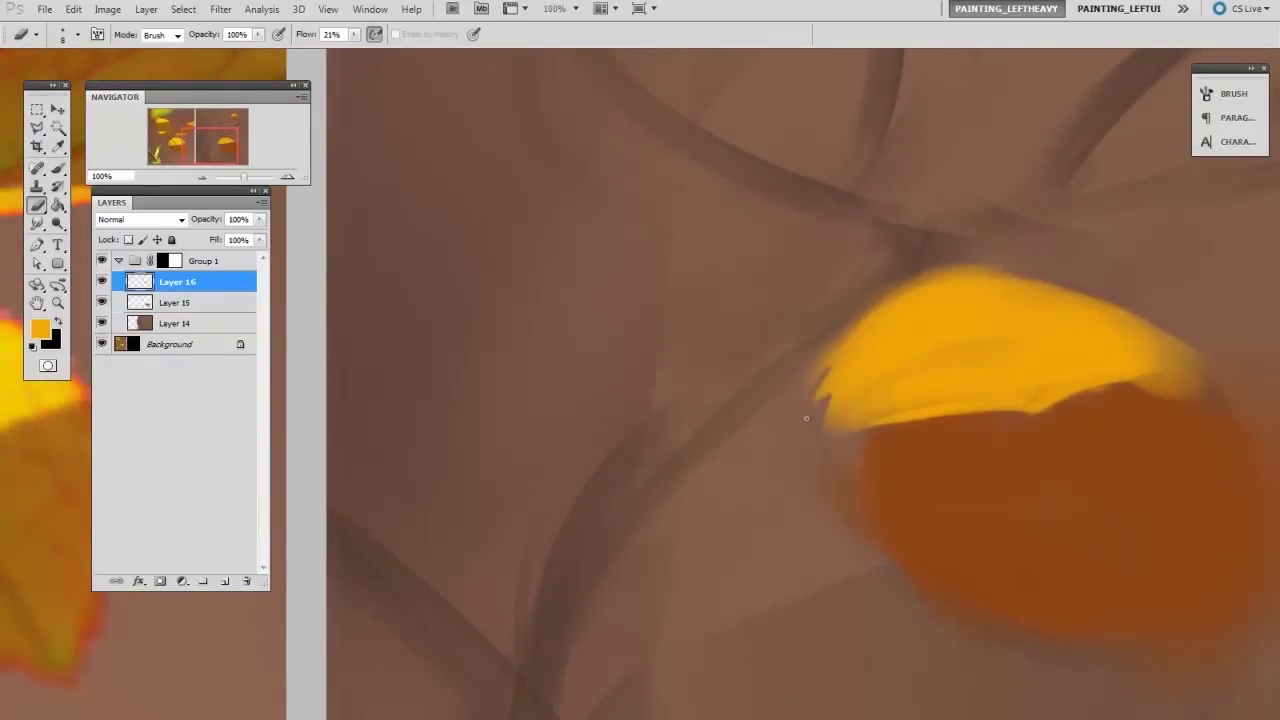
pyautogui.moveTo(1008, 336); pyautogui.dragTo(893, 309)
# Step: Erase along the right end of the yellow band to sharpen its tip and shape a jagged outline
pyautogui.press(']')
pyautogui.press(']')
pyautogui.press(']')
pyautogui.press(']')
pyautogui.moveTo(1007, 368); pyautogui.dragTo(1084, 366)
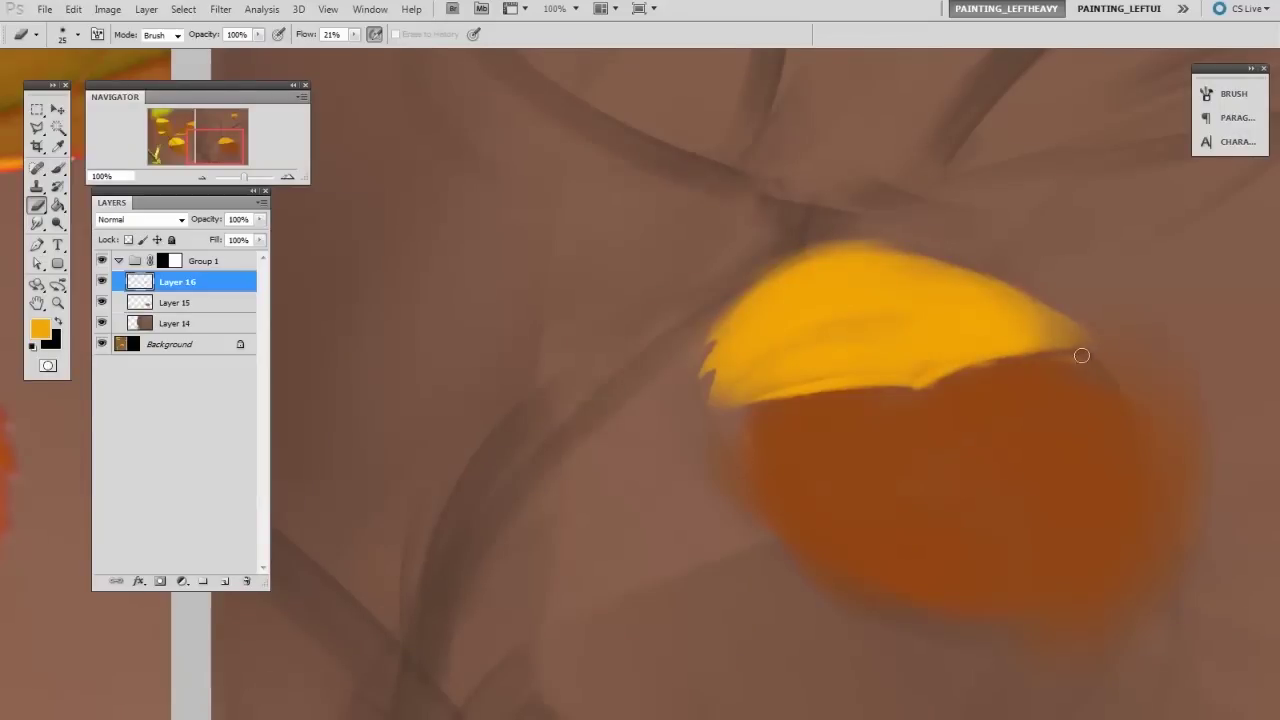
pyautogui.moveTo(1058, 300)
pyautogui.mouseDown()
pyautogui.moveTo(1086, 314)
pyautogui.moveTo(1093, 342)
pyautogui.mouseUp()
pyautogui.press(']')
pyautogui.moveTo(929, 380); pyautogui.dragTo(1108, 363)
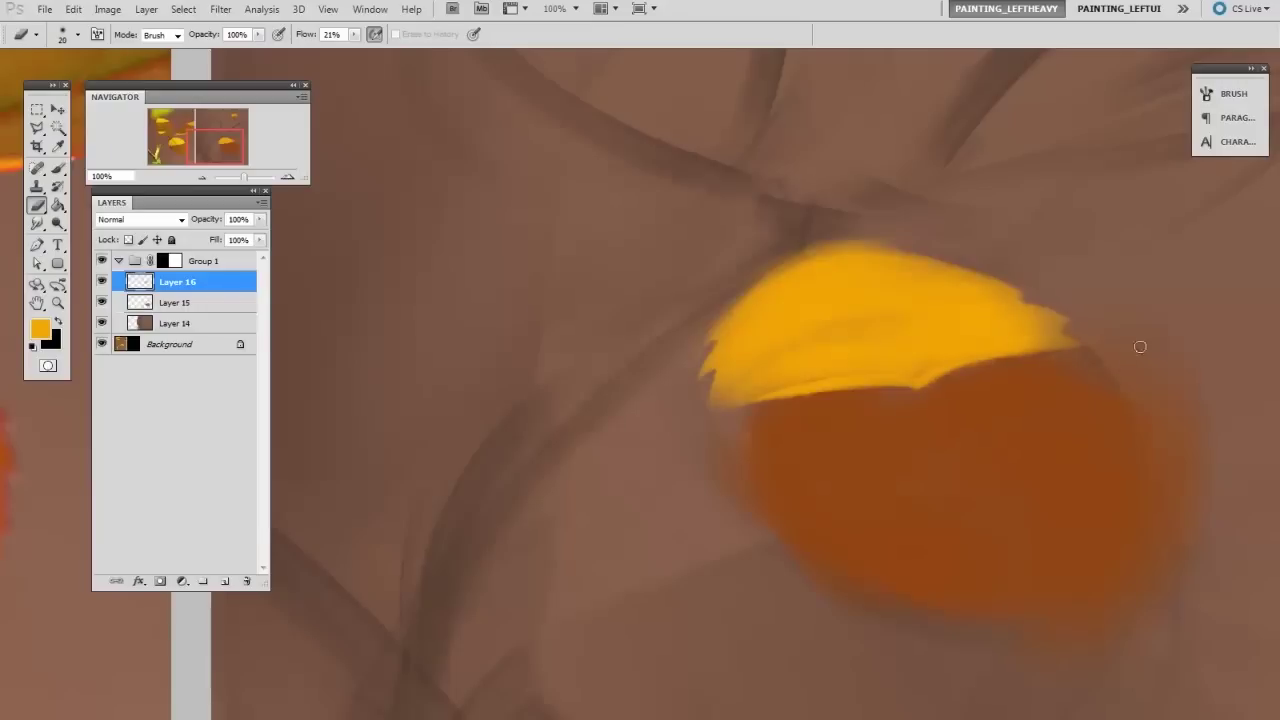
# Step: On a new layer, paint the midrib across the yellow band with orange-brown sampled from the leaf and refine it with the Eraser
pyautogui.hotkey('ctrl', '-')
pyautogui.moveTo(1090, 455); pyautogui.dragTo(1177, 498)
pyautogui.hotkey('ctrl', '-')
pyautogui.moveTo(889, 258); pyautogui.dragTo(1006, 322)
pyautogui.hotkey('ctrl', 'shift', 'alt', 'n')
pyautogui.press('b')
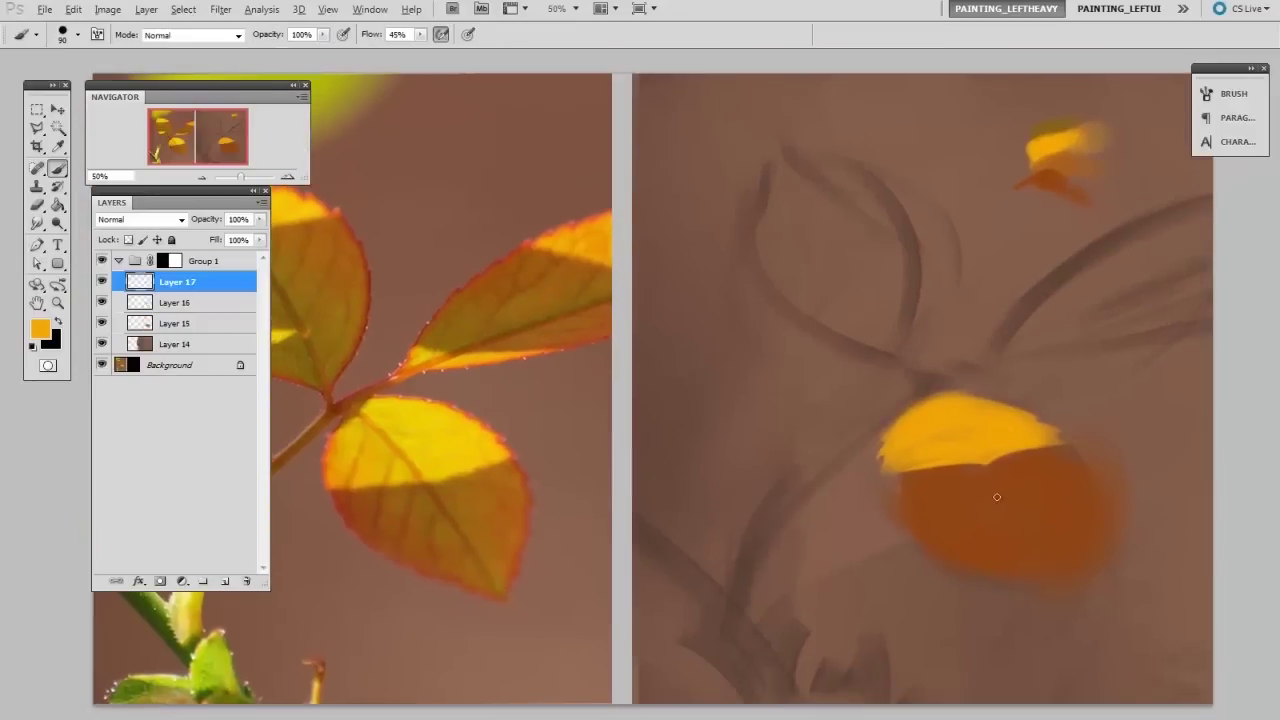
pyautogui.keyDown('alt'); pyautogui.click(984, 491); pyautogui.keyUp('alt')
pyautogui.moveTo(929, 410); pyautogui.dragTo(984, 462)
pyautogui.press('e')
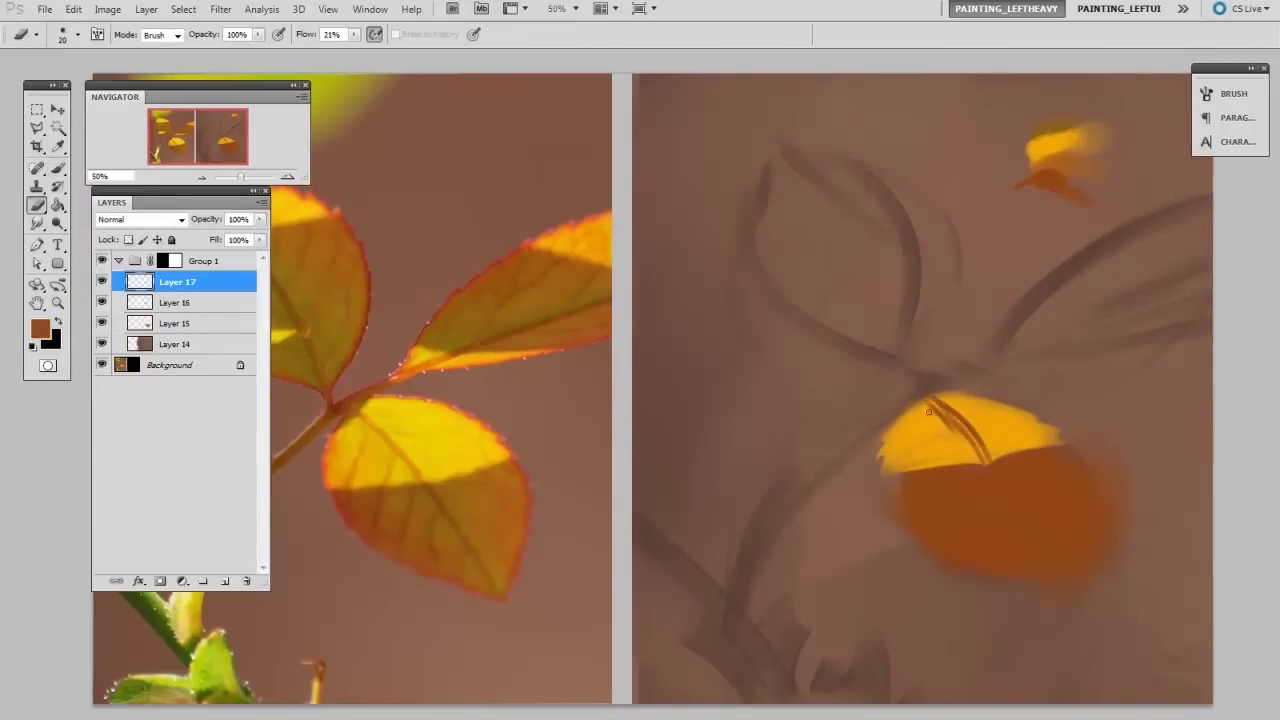
pyautogui.moveTo(930, 410)
pyautogui.mouseDown()
pyautogui.moveTo(960, 454)
pyautogui.moveTo(978, 454)
pyautogui.moveTo(937, 408)
pyautogui.moveTo(969, 418)
pyautogui.moveTo(941, 418)
pyautogui.moveTo(932, 463)
pyautogui.mouseUp()
# Step: On another new layer, paint side veins on both sides of the midrib and tidy their ends with the Eraser
pyautogui.hotkey('ctrl', 'alt', 'shift', 'n')
pyautogui.press('b')
pyautogui.moveTo(964, 429); pyautogui.dragTo(963, 462)
pyautogui.press('e')
pyautogui.press('b')
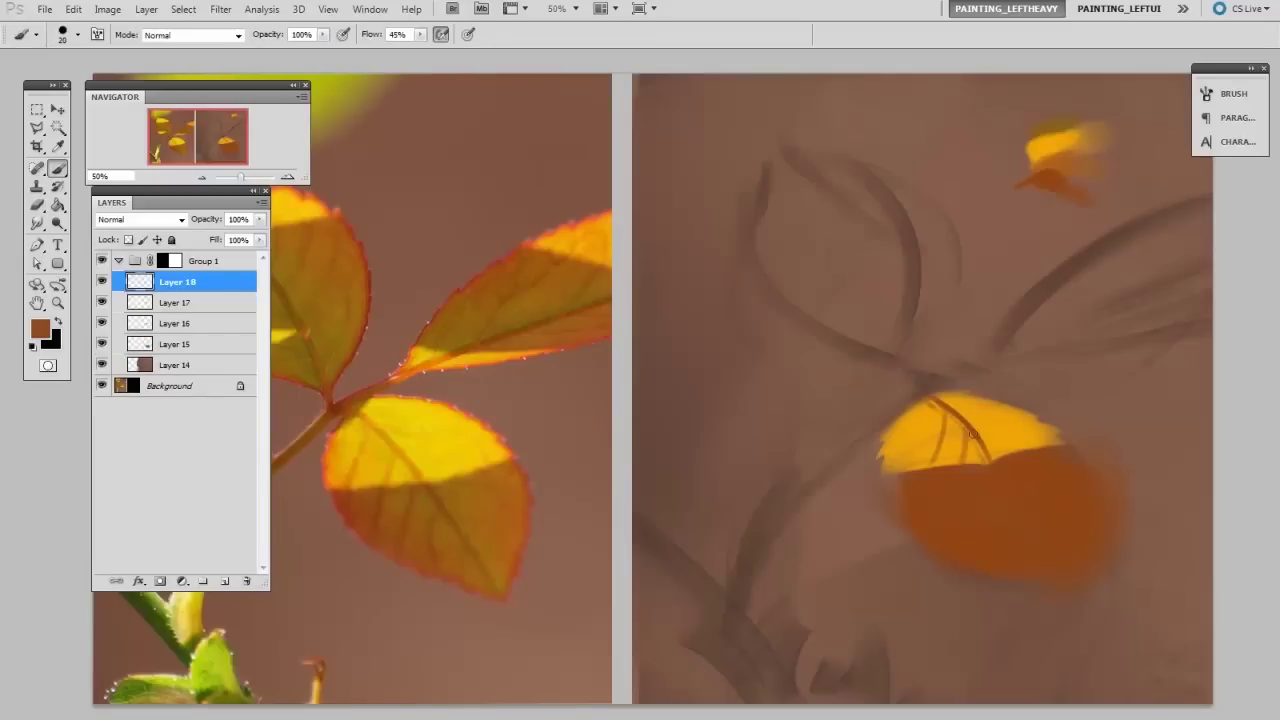
pyautogui.moveTo(975, 416); pyautogui.dragTo(1056, 444)
pyautogui.press('e')
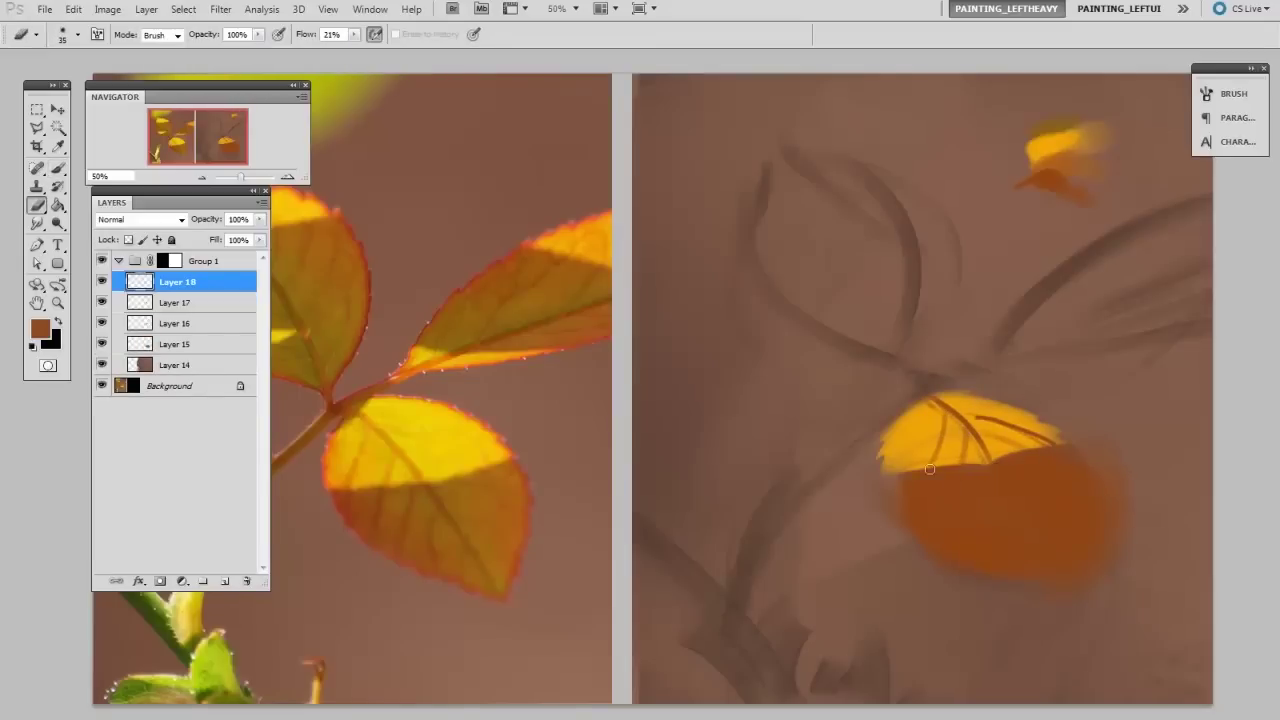
# Step: Add a softer vein to the right half of the yellow band using colours sampled from the leaf
pyautogui.press('b')
pyautogui.press(']')
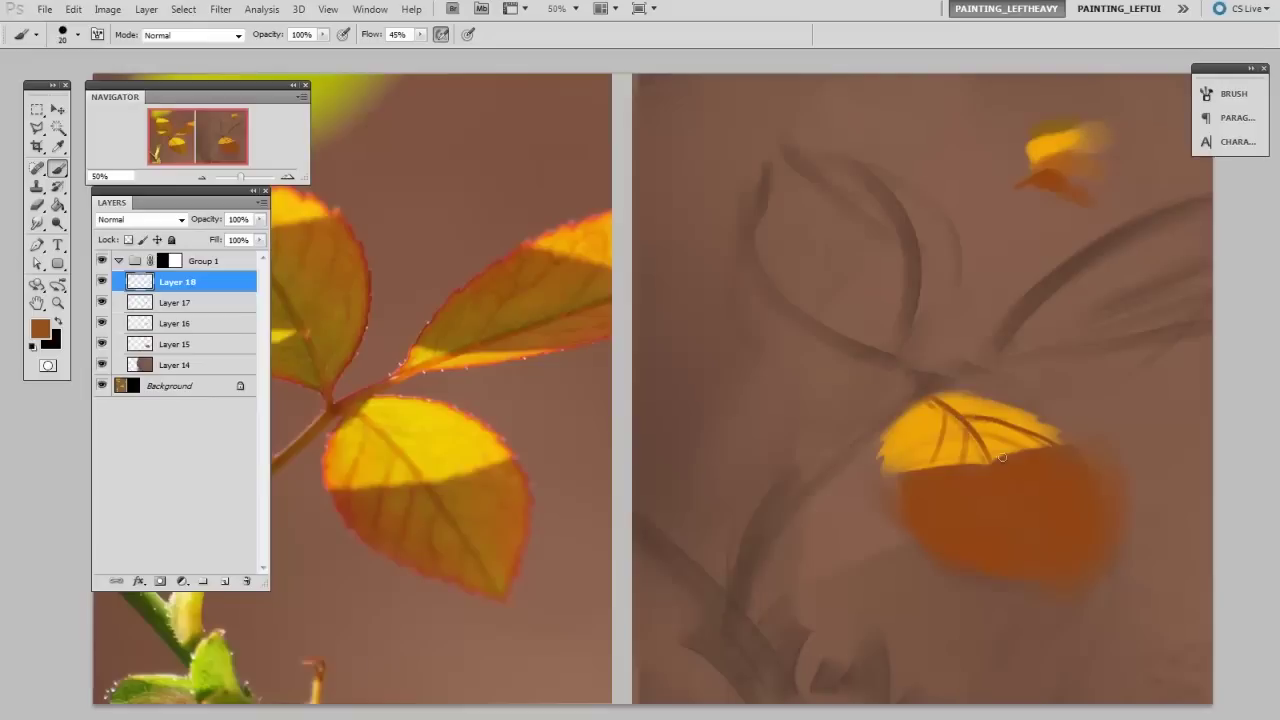
pyautogui.press(']')
pyautogui.keyDown('alt'); pyautogui.click(1025, 434); pyautogui.keyUp('alt')
pyautogui.moveTo(1013, 434); pyautogui.dragTo(1042, 443)
pyautogui.keyDown('alt'); pyautogui.click(1053, 452); pyautogui.keyUp('alt')
pyautogui.moveTo(1019, 527); pyautogui.dragTo(1048, 494)
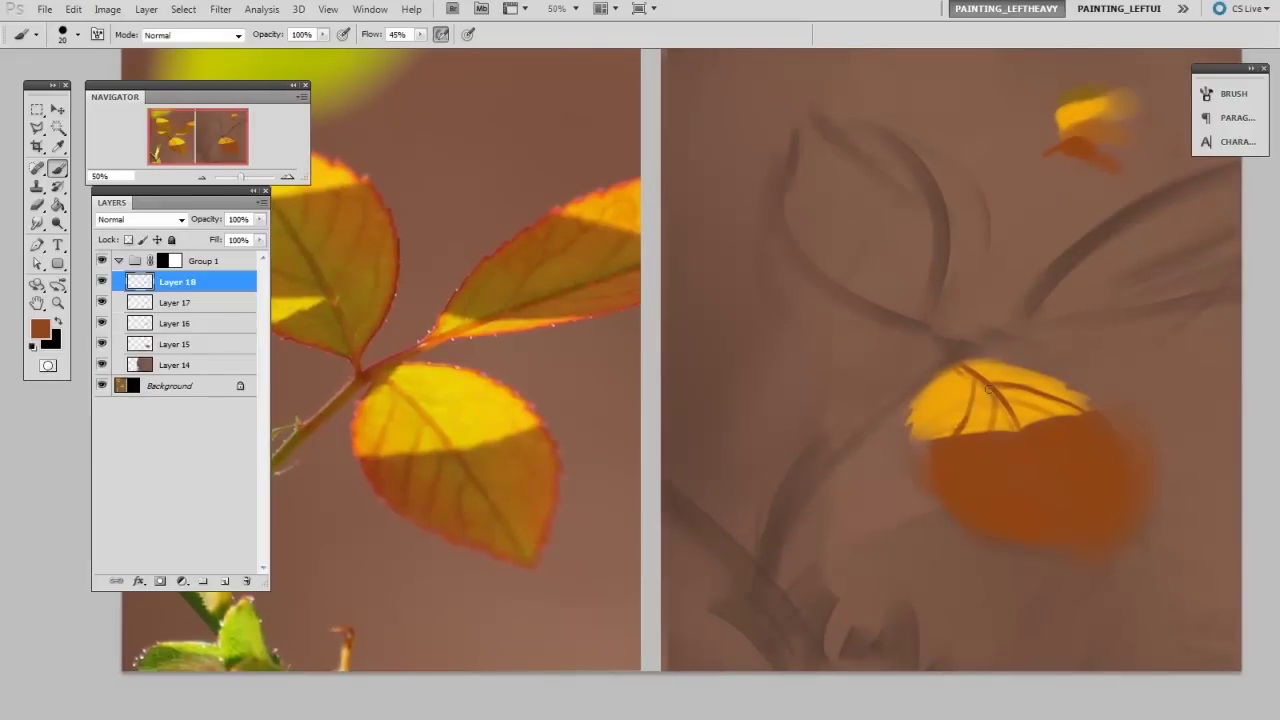
# Step: Trim the orange leaf's blurry right and lower edges by painting over them with sampled background browns at brush size 125
pyautogui.press(']')
pyautogui.press(']')
pyautogui.press(']')
pyautogui.press(']')
pyautogui.press(']')
pyautogui.press(']')
pyautogui.press(']')
pyautogui.keyDown('alt'); pyautogui.click(950, 413); pyautogui.keyUp('alt')
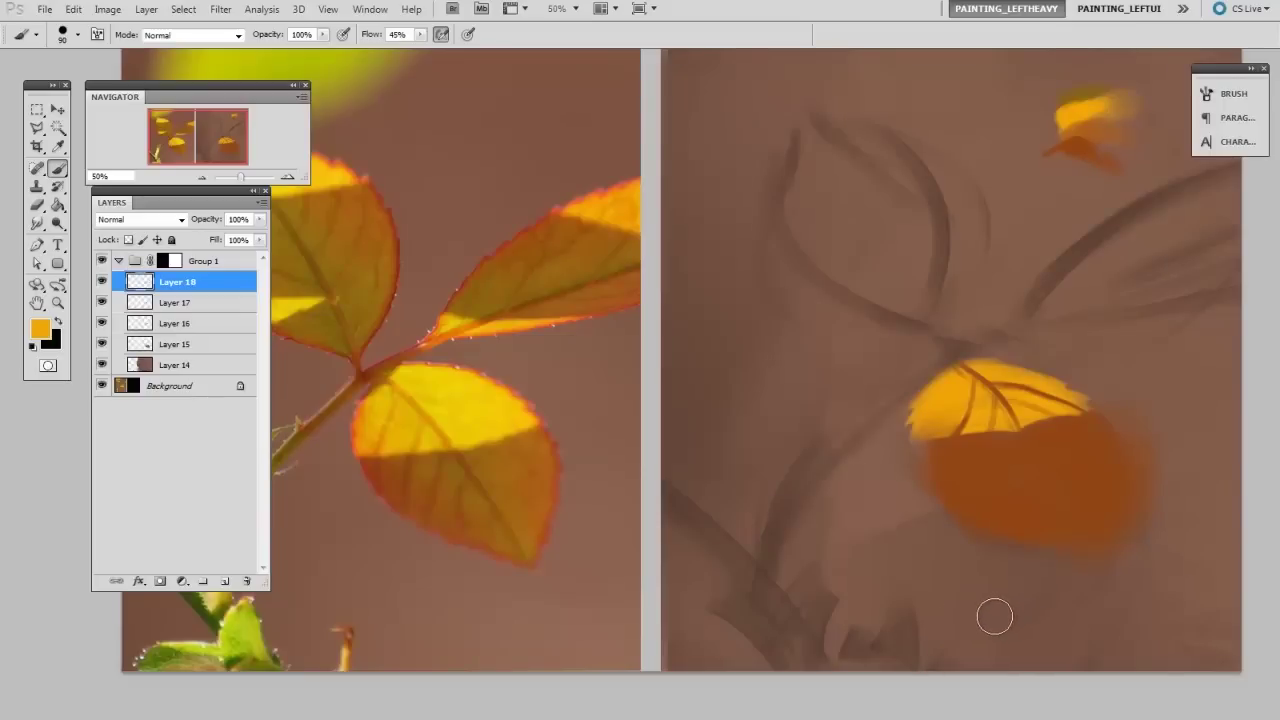
pyautogui.moveTo(1054, 594); pyautogui.dragTo(964, 584)
pyautogui.press(']')
pyautogui.press(']')
pyautogui.keyDown('alt'); pyautogui.click(1069, 386); pyautogui.keyUp('alt')
pyautogui.moveTo(1030, 384); pyautogui.dragTo(1046, 537)
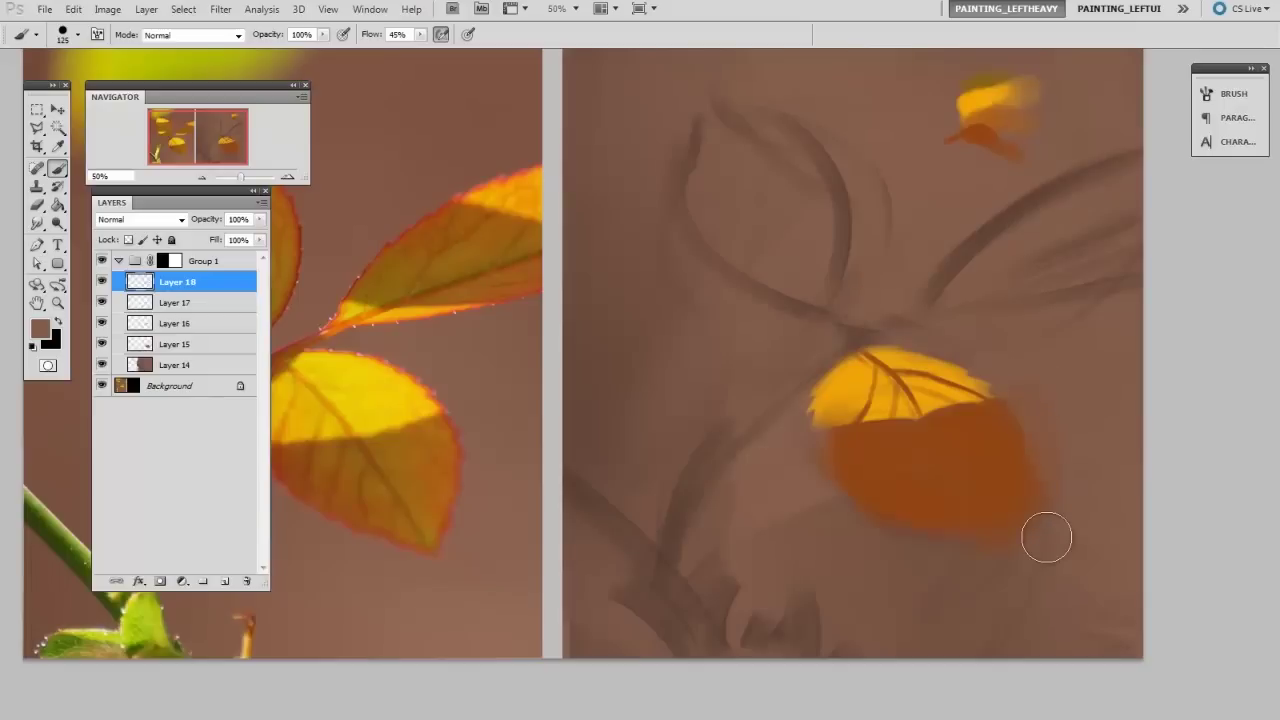
pyautogui.keyDown('alt'); pyautogui.click(1032, 391); pyautogui.keyUp('alt')
pyautogui.moveTo(1034, 393); pyautogui.dragTo(1045, 540)
pyautogui.keyDown('alt'); pyautogui.click(789, 478); pyautogui.keyUp('alt')
pyautogui.moveTo(790, 478); pyautogui.dragTo(890, 555)
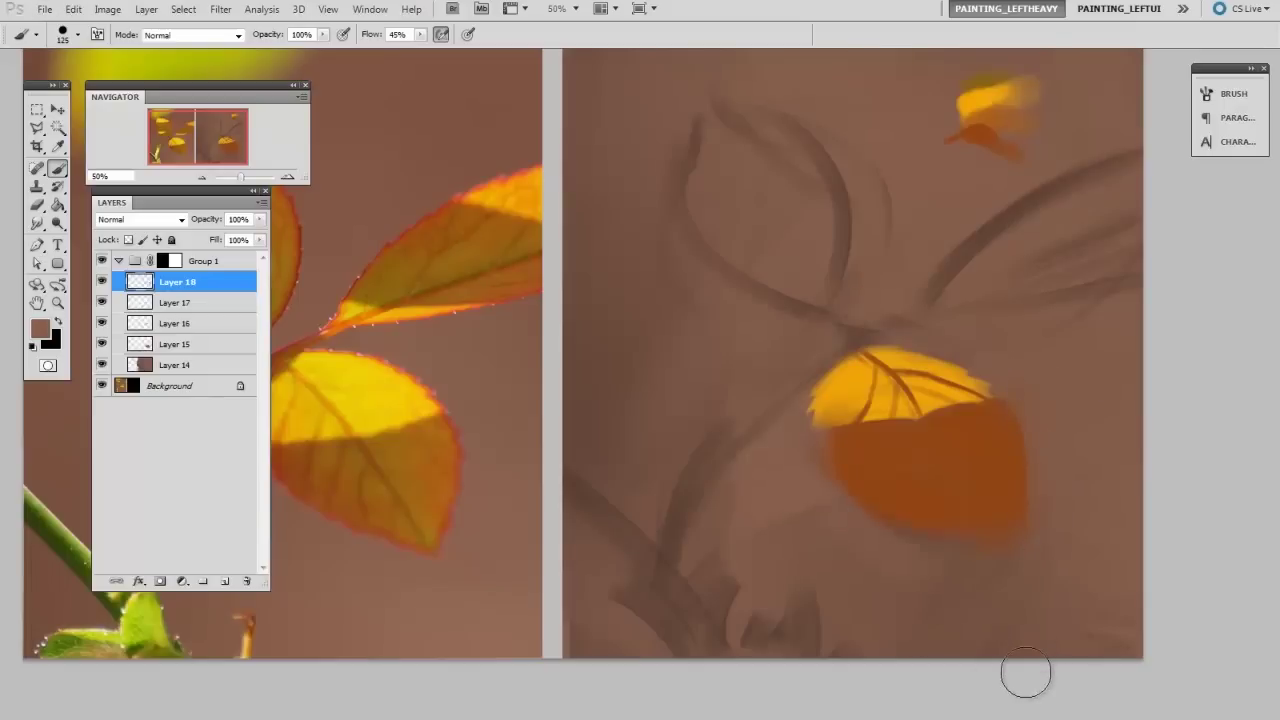
pyautogui.moveTo(1020, 582); pyautogui.dragTo(1103, 543)
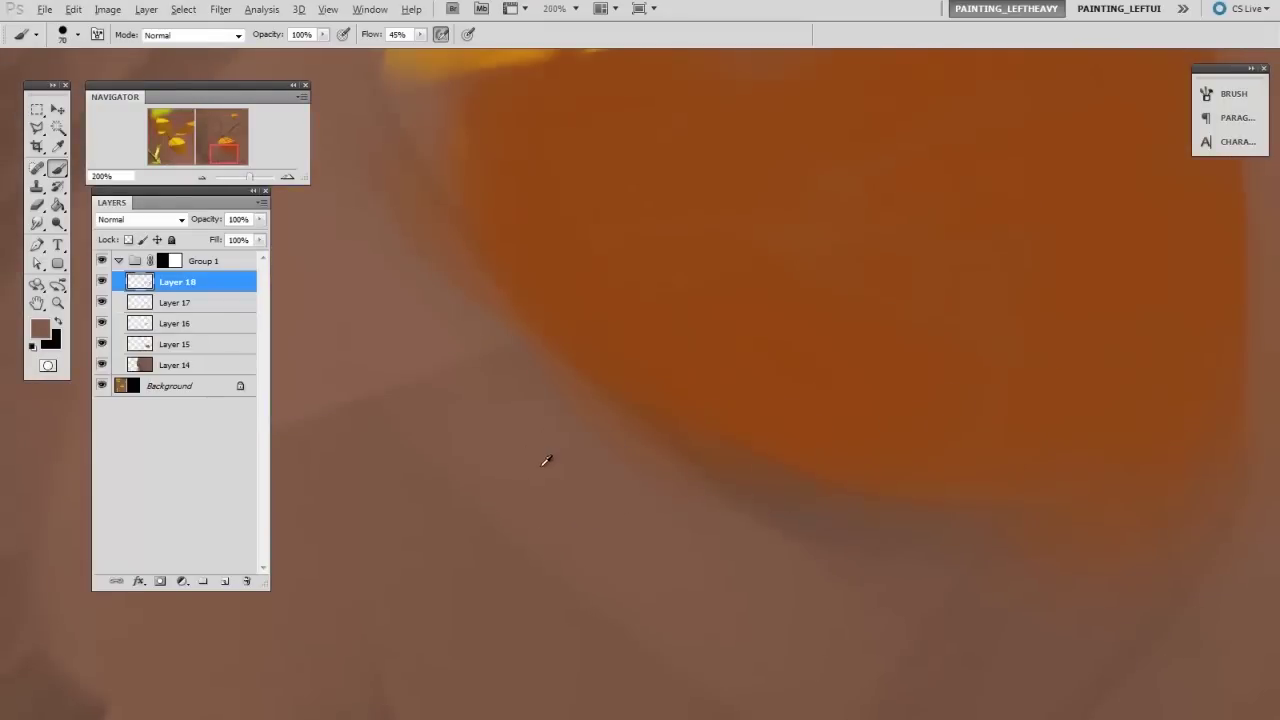
# Step: Blend the leaf's lower-left edge into the background with a large brush, sampling nearby browns
pyautogui.press(']')
pyautogui.press(']')
pyautogui.press(']')
pyautogui.press(']')
pyautogui.moveTo(551, 344); pyautogui.dragTo(672, 440)
pyautogui.keyDown('alt'); pyautogui.click(791, 447); pyautogui.keyUp('alt')
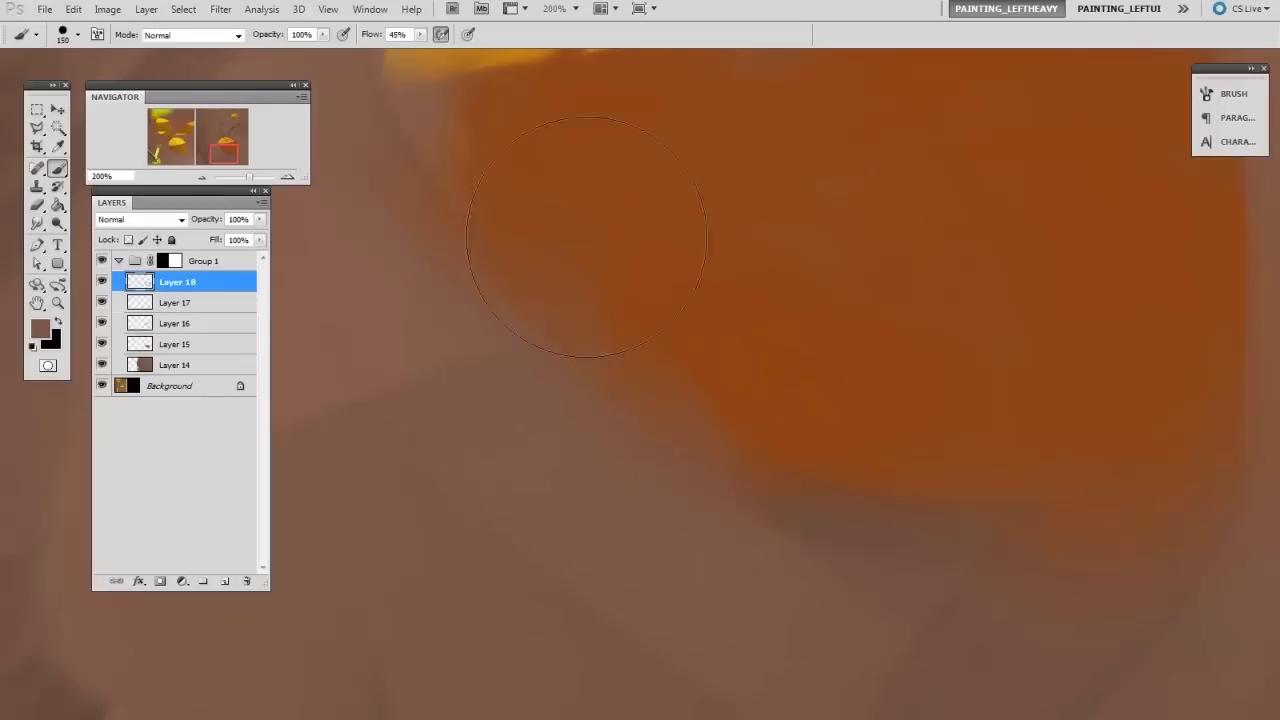
pyautogui.keyDown('alt'); pyautogui.click(748, 592); pyautogui.keyUp('alt')
pyautogui.press('[')
pyautogui.moveTo(848, 450)
pyautogui.mouseDown()
pyautogui.moveTo(834, 429)
pyautogui.moveTo(658, 393)
pyautogui.mouseUp()
# Step: Reshape and soften the leaf's bottom edge with sampled burnt orange and the adjacent background brown
pyautogui.keyDown('alt'); pyautogui.click(672, 382); pyautogui.keyUp('alt')
pyautogui.press('[')
pyautogui.press(']')
pyautogui.press(']')
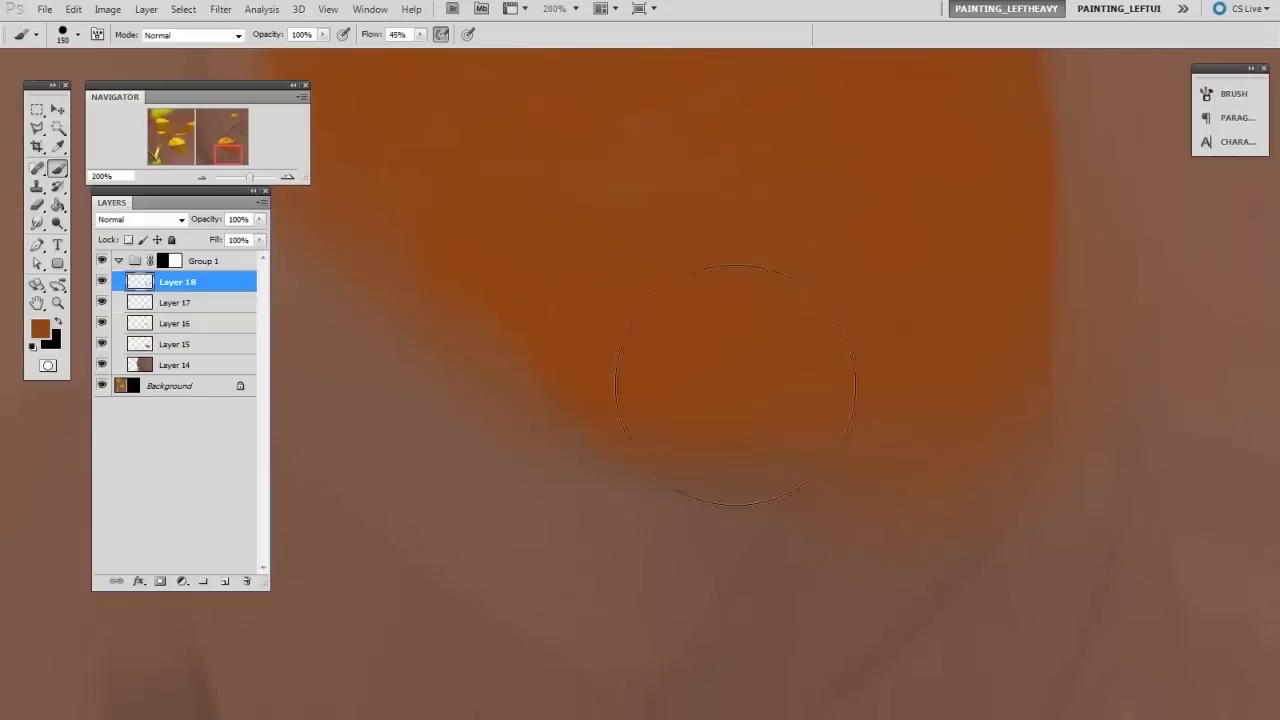
pyautogui.keyDown('alt'); pyautogui.click(651, 557); pyautogui.keyUp('alt')
pyautogui.press('[')
pyautogui.moveTo(808, 364); pyautogui.dragTo(736, 445)
# Step: Refine the leaf's right edge by alternating sampled background brown and burnt orange at brush sizes around 100 to 125
pyautogui.keyDown('alt'); pyautogui.click(1108, 409); pyautogui.keyUp('alt')
pyautogui.moveTo(1088, 388); pyautogui.dragTo(957, 534)
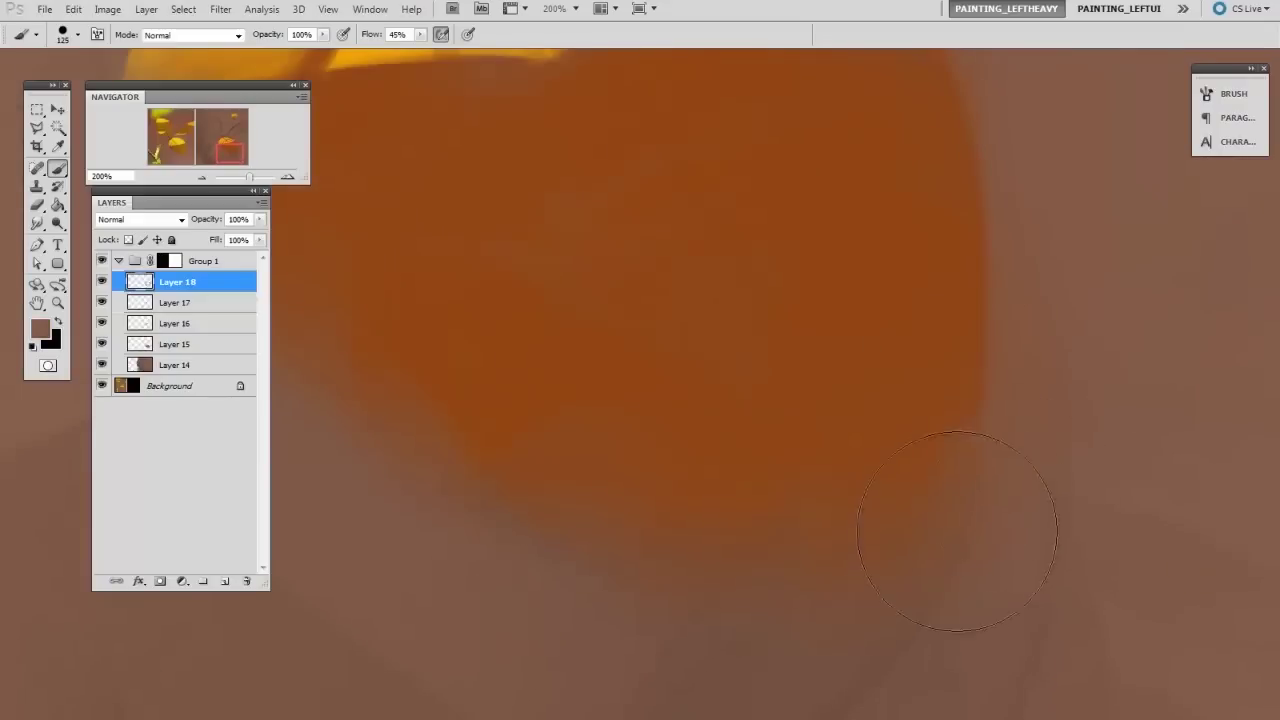
pyautogui.press('[')
pyautogui.press('[')
pyautogui.press(']')
pyautogui.moveTo(986, 166); pyautogui.dragTo(1080, 357)
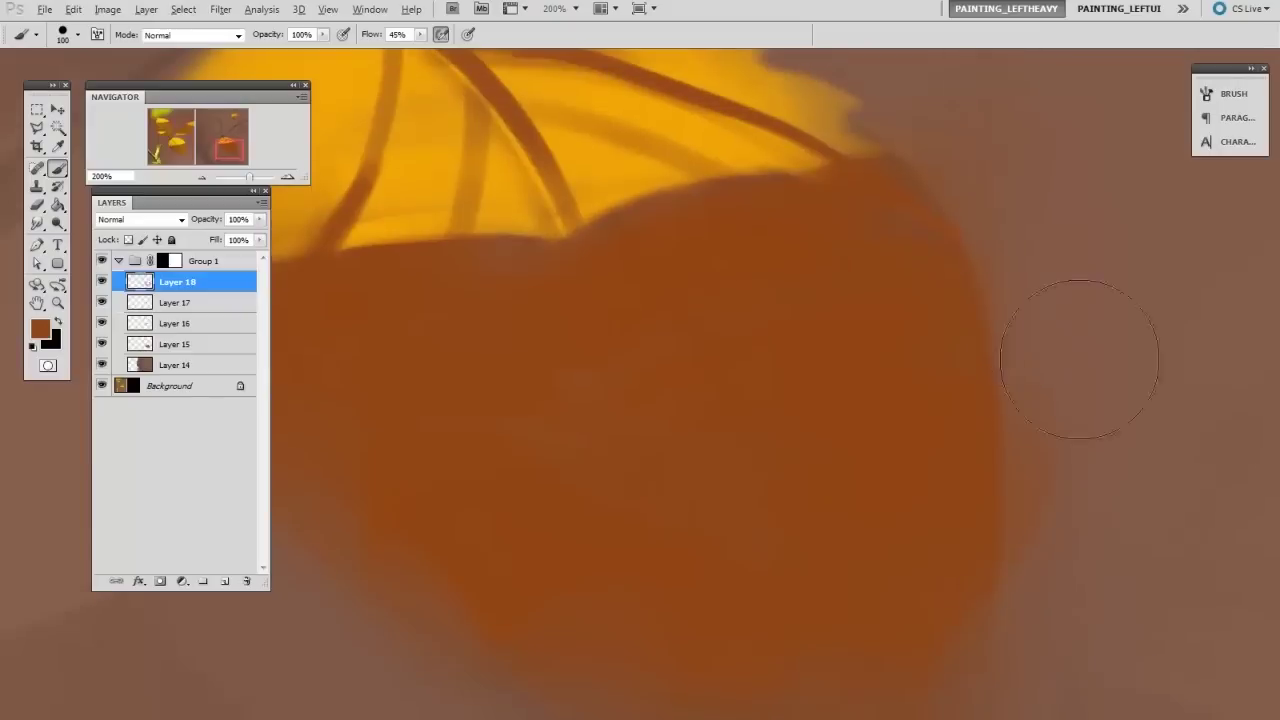
pyautogui.press('[')
pyautogui.keyDown('alt'); pyautogui.click(871, 306); pyautogui.keyUp('alt')
pyautogui.press(']')
pyautogui.keyDown('alt'); pyautogui.click(1077, 297); pyautogui.keyUp('alt')
pyautogui.moveTo(643, 149)
pyautogui.mouseDown()
pyautogui.moveTo(849, 300)
pyautogui.moveTo(978, 425)
pyautogui.mouseUp()
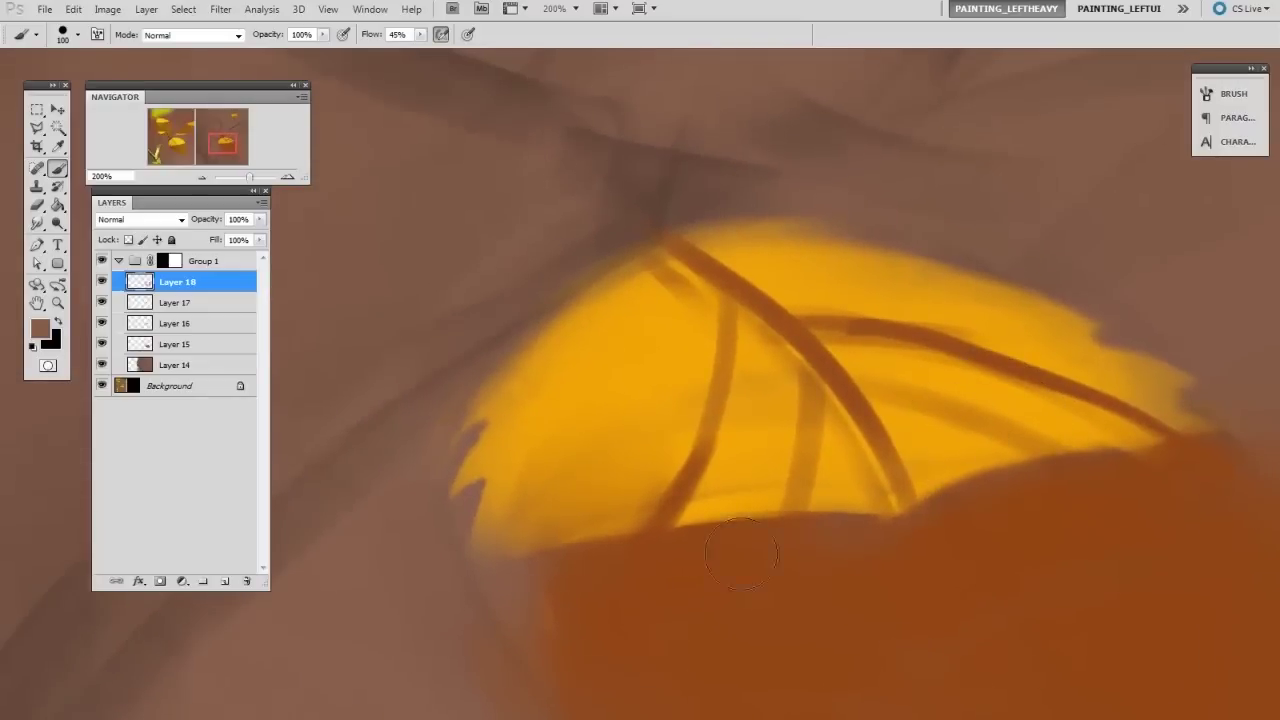
# Step: Refine the yellow highlight's jagged lower-left edge with a much smaller brush, sampling the adjacent leaf colours
pyautogui.press('[')
pyautogui.press('[')
pyautogui.press('[')
pyautogui.press('[')
pyautogui.press('[')
pyautogui.press('[')
pyautogui.press('[')
pyautogui.press('[')
pyautogui.keyDown('alt'); pyautogui.click(515, 474); pyautogui.keyUp('alt')
pyautogui.moveTo(500, 488); pyautogui.dragTo(481, 546)
pyautogui.keyDown('alt'); pyautogui.click(572, 547); pyautogui.keyUp('alt')
pyautogui.keyDown('alt'); pyautogui.click(579, 433); pyautogui.keyUp('alt')
pyautogui.press(']')
pyautogui.press(']')
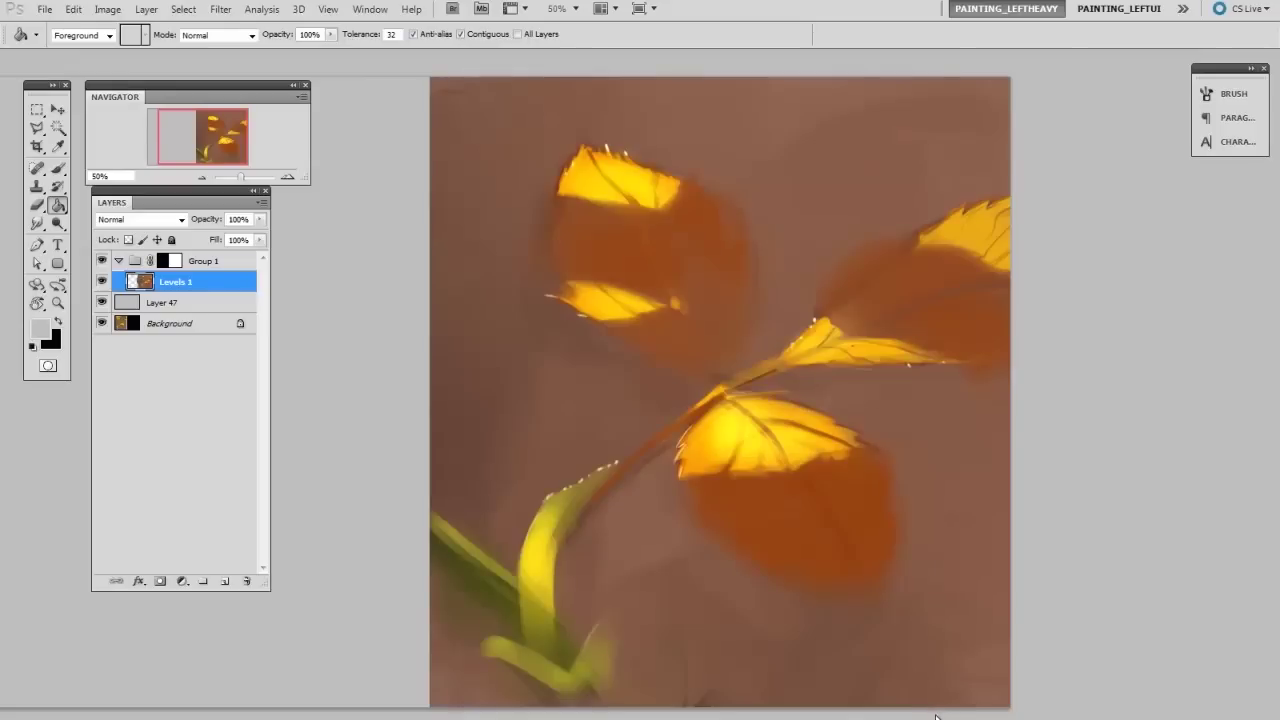
# Step: Examine the painted leaves' yellow highlights, veins, serrated edges and the connecting stem up close across the composition
pyautogui.hotkey('ctrl', '+')
pyautogui.moveTo(890, 480); pyautogui.dragTo(883, 446)
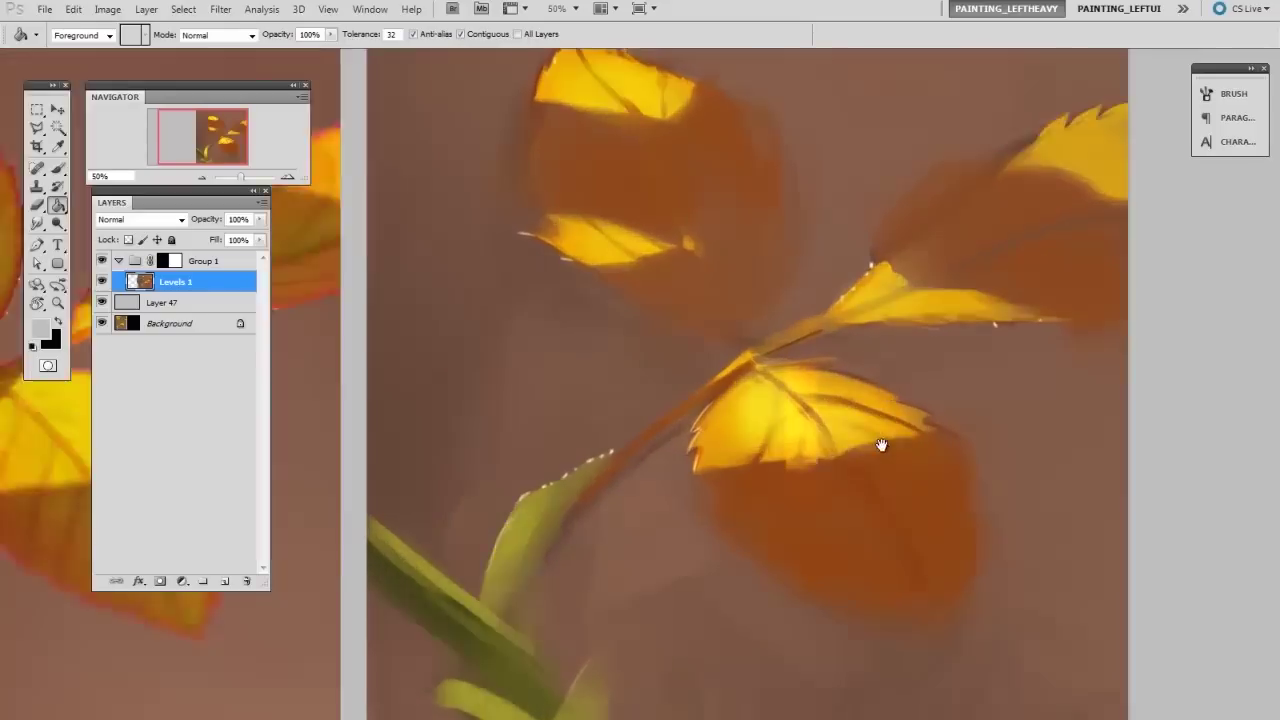
pyautogui.moveTo(882, 271); pyautogui.dragTo(857, 286)
pyautogui.hotkey('ctrl', '+')
pyautogui.moveTo(935, 250); pyautogui.dragTo(857, 310)
pyautogui.moveTo(910, 188); pyautogui.dragTo(946, 341)
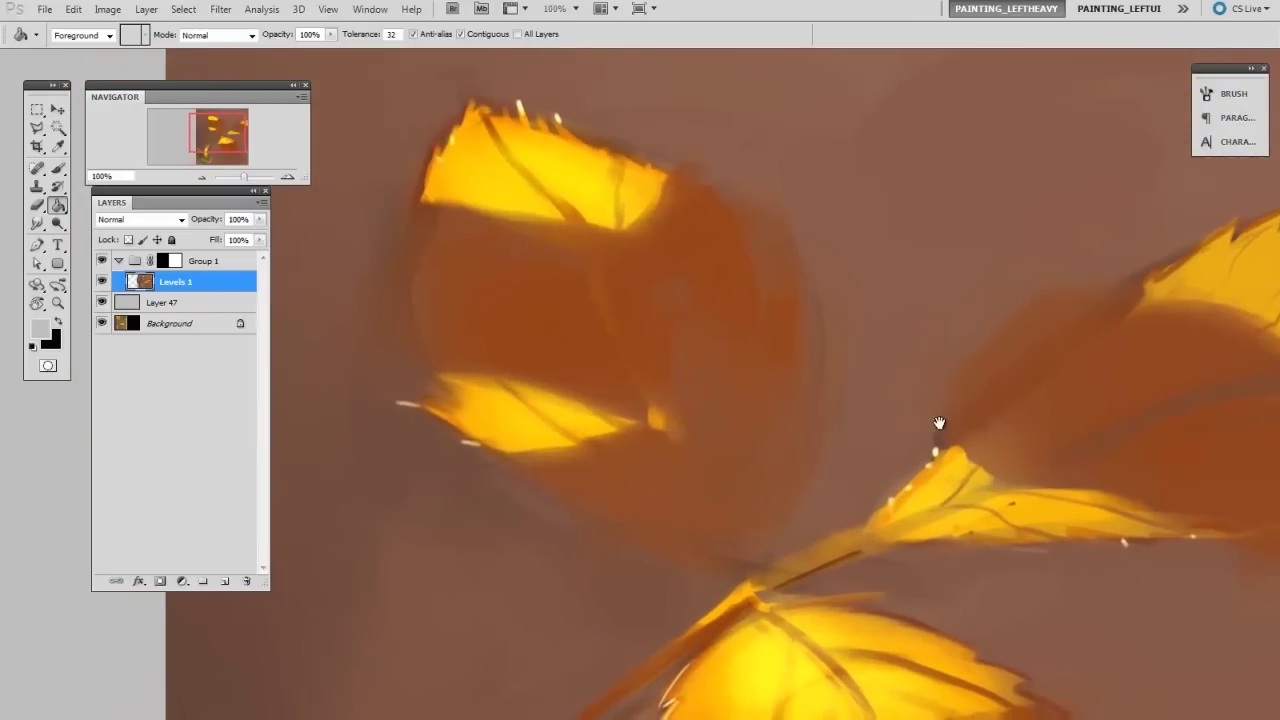
pyautogui.moveTo(1134, 531); pyautogui.dragTo(865, 384)
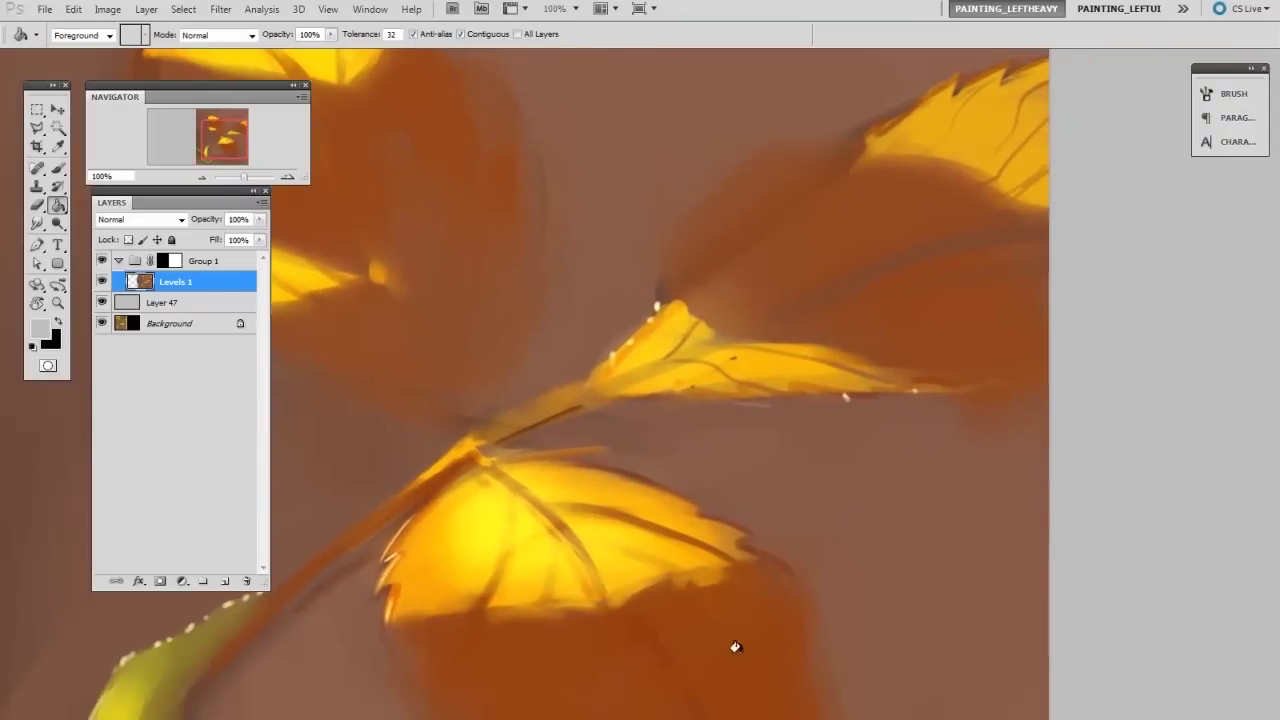
pyautogui.moveTo(663, 691); pyautogui.dragTo(771, 594)
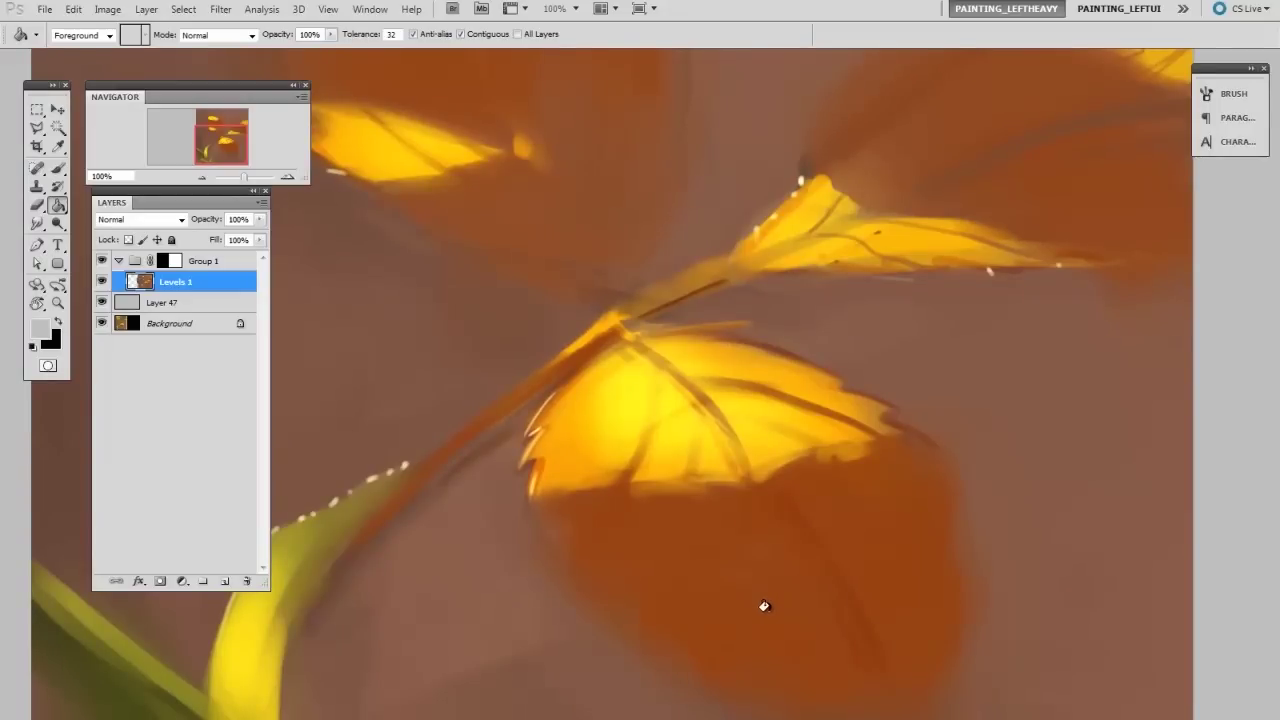
pyautogui.hotkey('ctrl', '-')
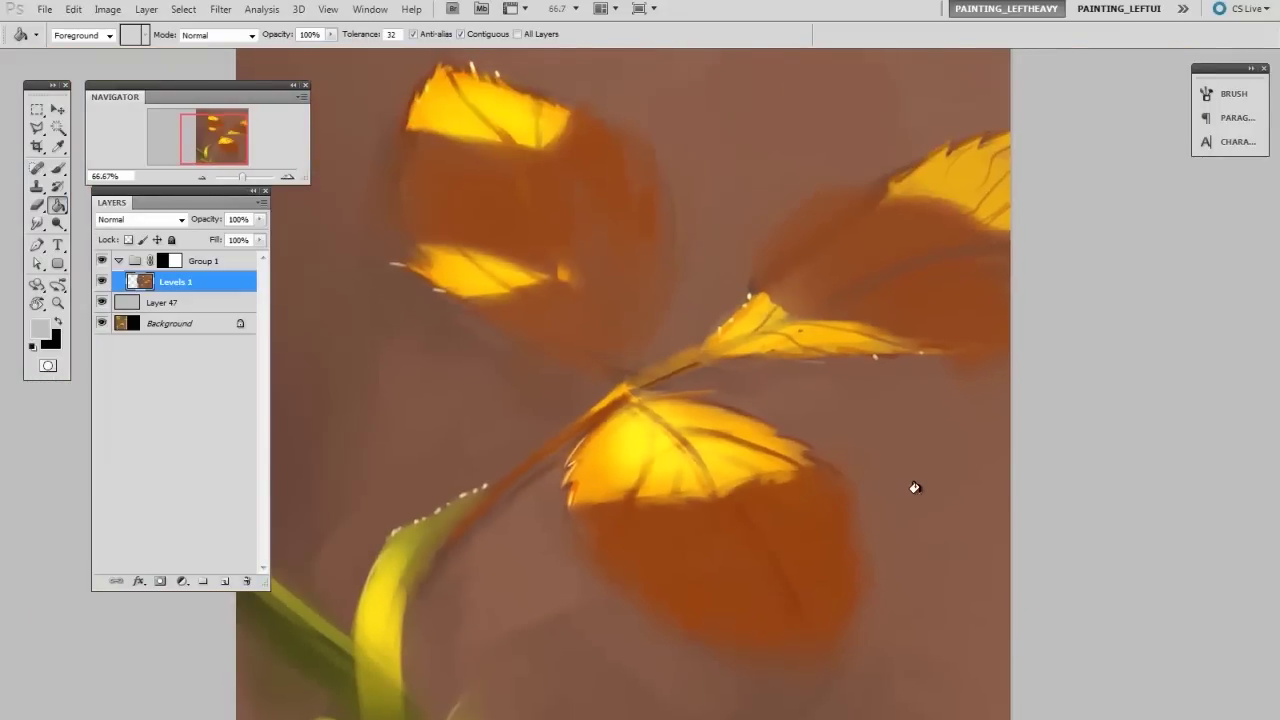